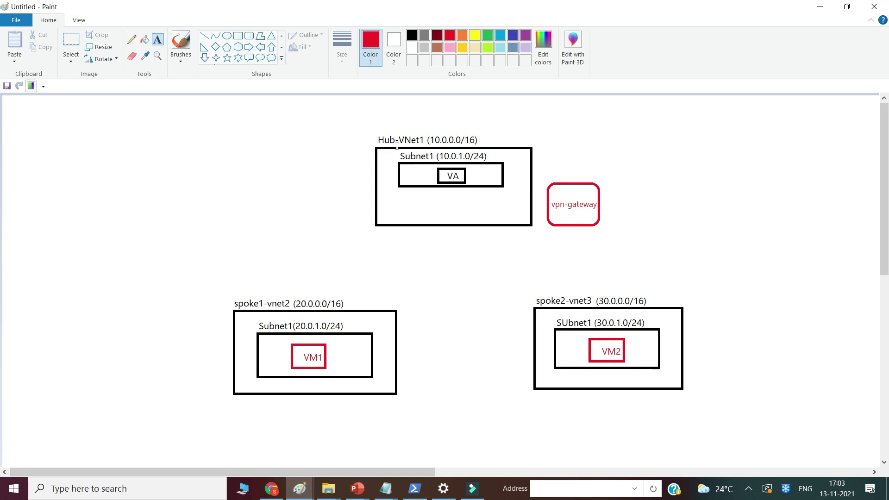
# Draw a red 'Gateway Subnet (10.0.2.0/24)' box inside Hub-VNet1 and link it to vpn-gateway with a line
pyautogui.click(238, 35)
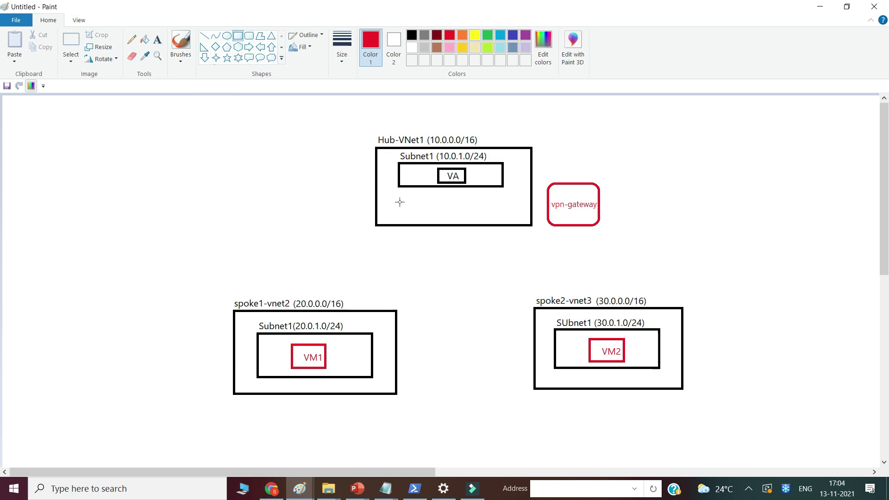
pyautogui.moveTo(400, 201); pyautogui.dragTo(503, 222)
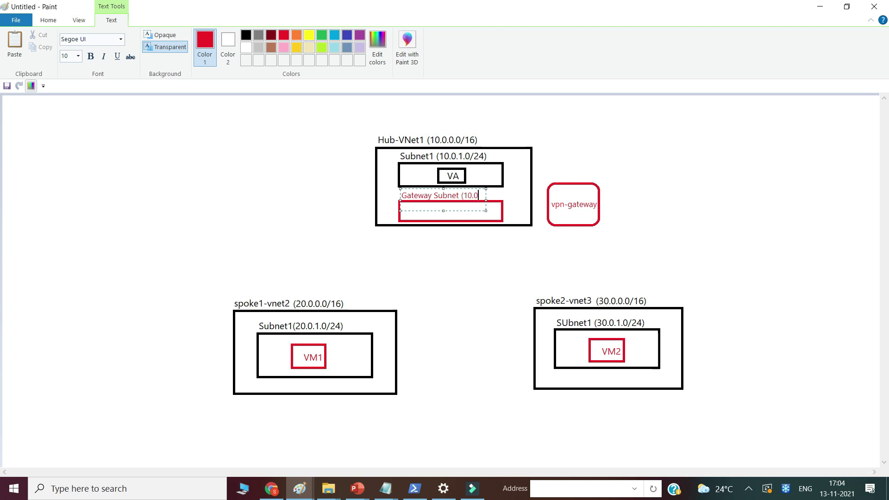
pyautogui.write('2.0/24)')
pyautogui.moveTo(486, 199); pyautogui.dragTo(510, 198)
pyautogui.click(659, 181)
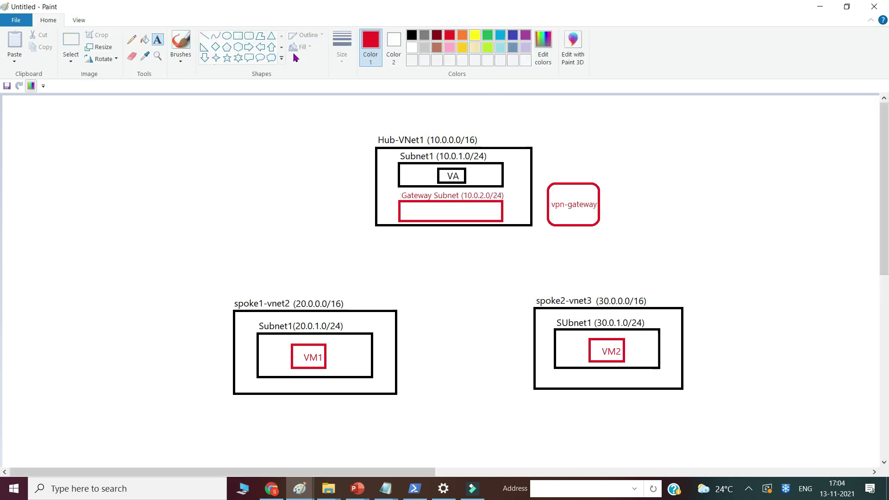
pyautogui.click(205, 35)
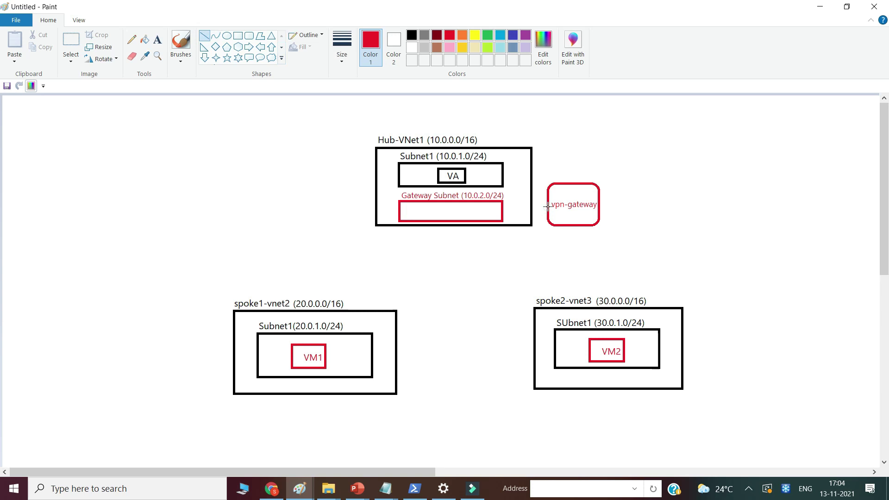
pyautogui.moveTo(548, 207); pyautogui.dragTo(502, 210)
# Open Hub-Vnet1 in the Azure portal and check its 10.0.0.0/16 address space
pyautogui.click(271, 489)
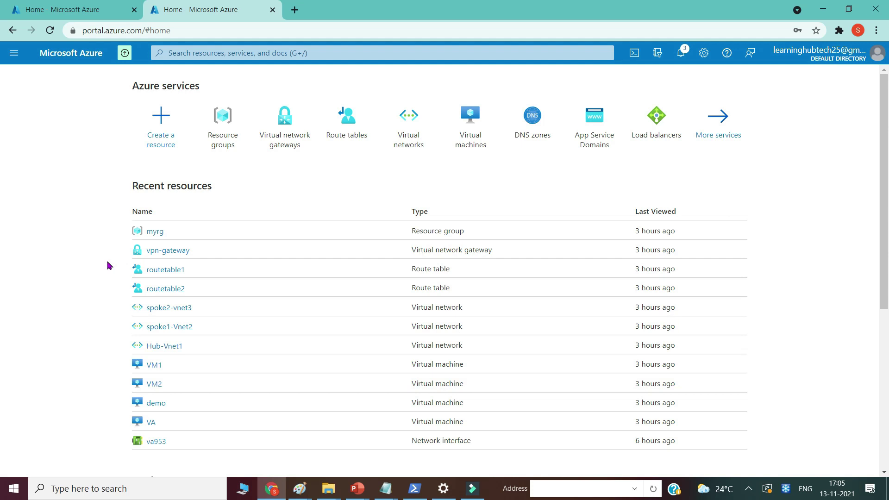
pyautogui.click(410, 125)
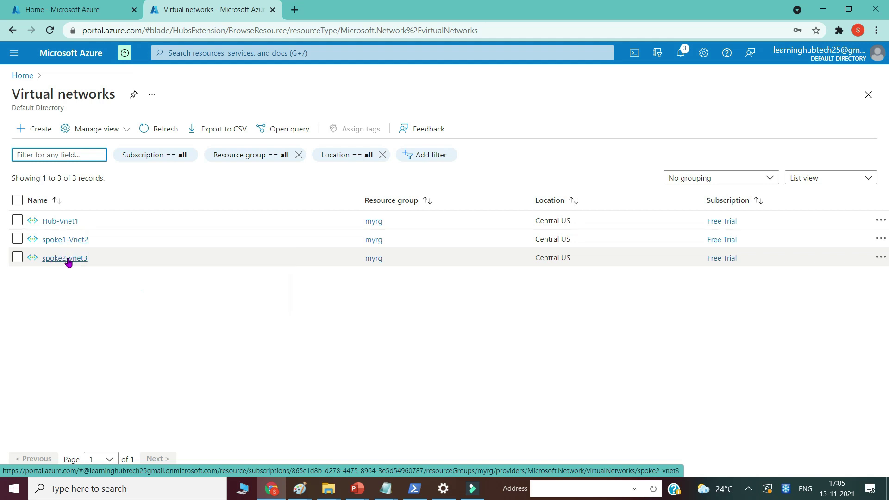
pyautogui.click(56, 222)
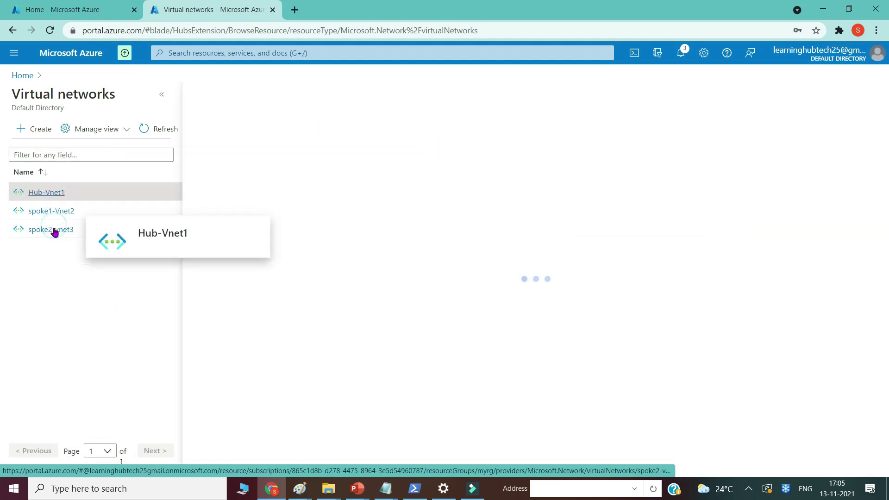
pyautogui.click(234, 267)
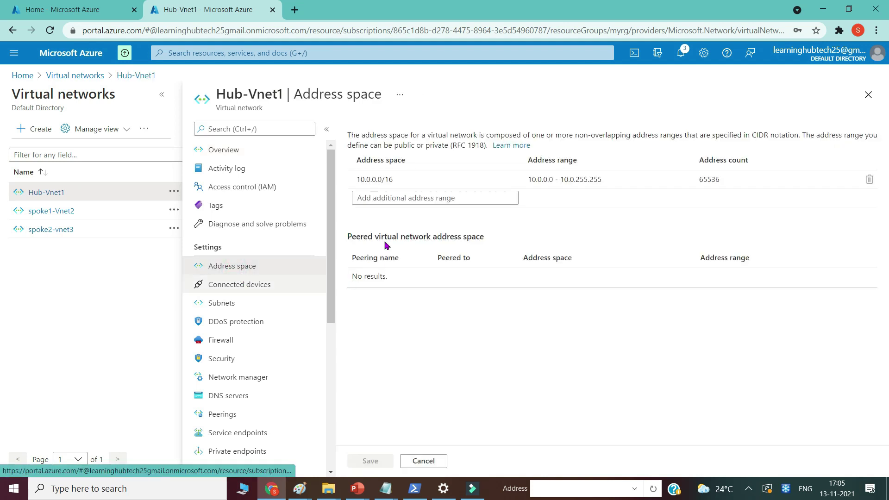
pyautogui.click(374, 183)
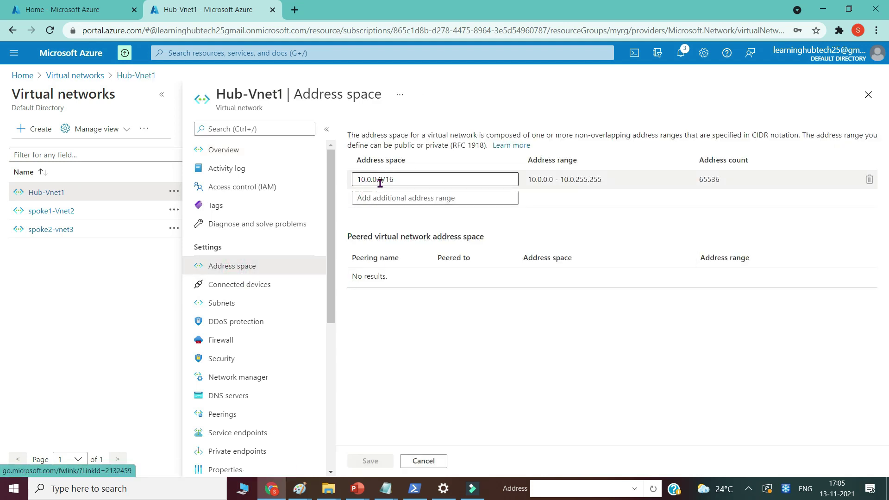
# Delete Subnet2 from Hub-Vnet1's subnets, then open spoke1-Vnet2
pyautogui.click(222, 303)
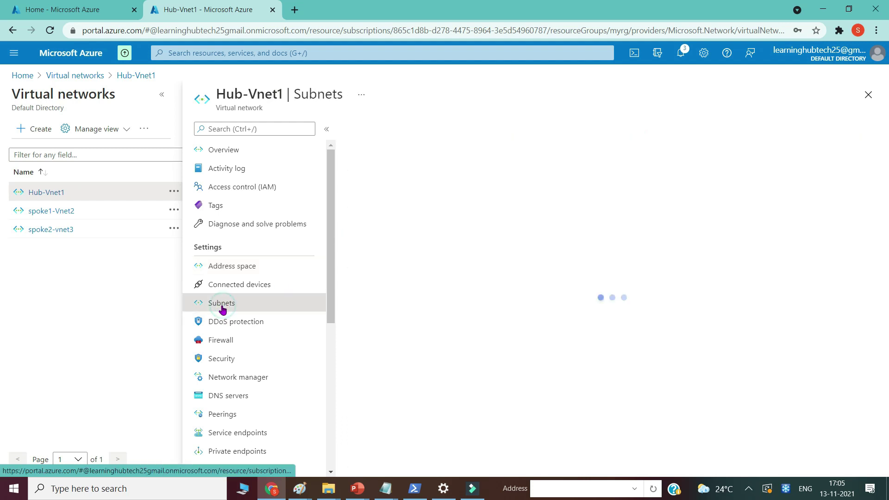
pyautogui.moveTo(375, 236); pyautogui.dragTo(789, 235)
pyautogui.click(869, 222)
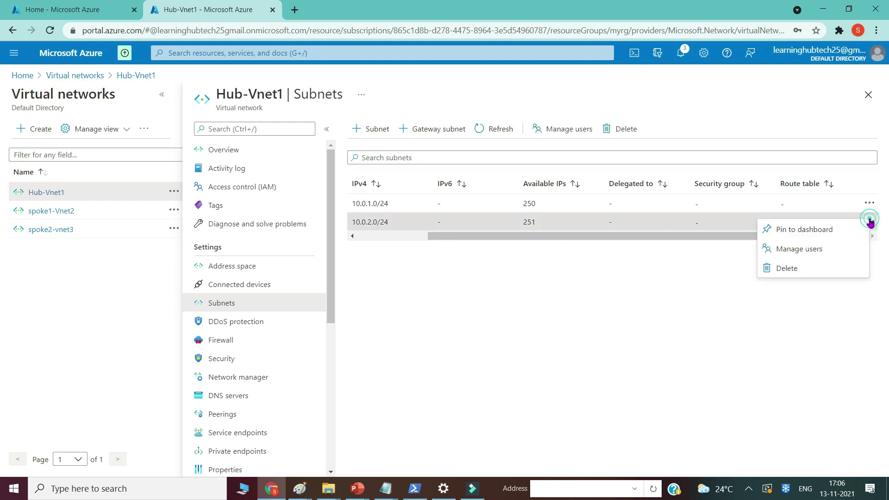
pyautogui.click(789, 266)
pyautogui.click(722, 285)
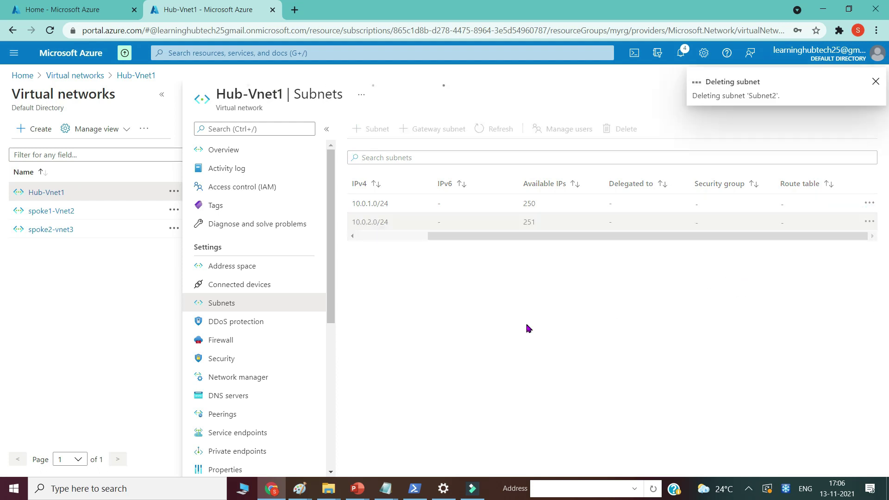
pyautogui.click(43, 212)
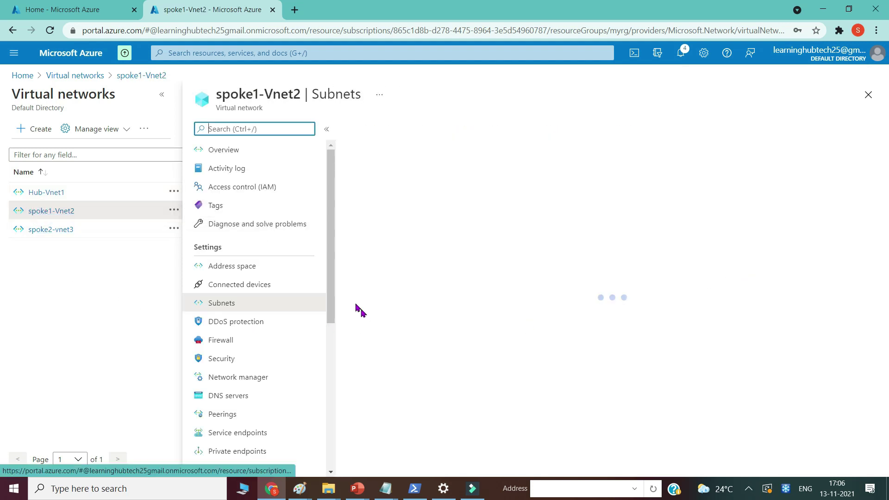
# Check the address spaces and subnets of spoke1-Vnet2 and spoke2-vnet3 (subnet1 at 30.0.1.0/24)
pyautogui.click(224, 267)
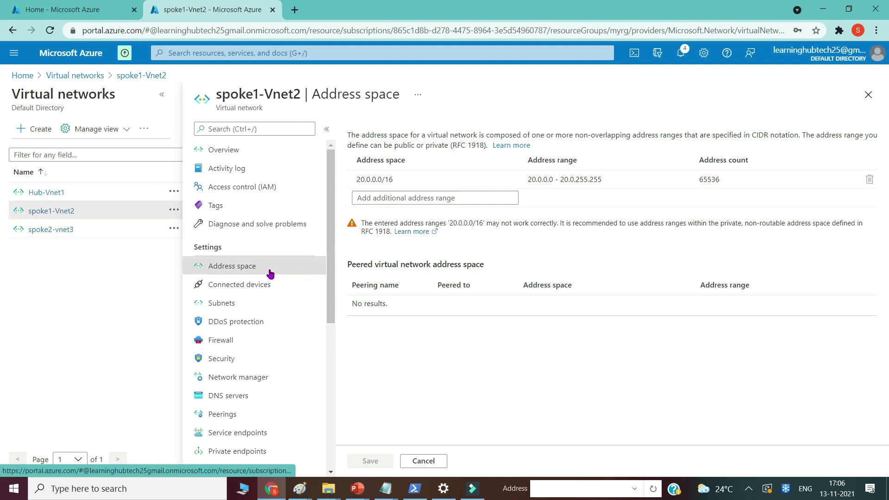
pyautogui.click(242, 304)
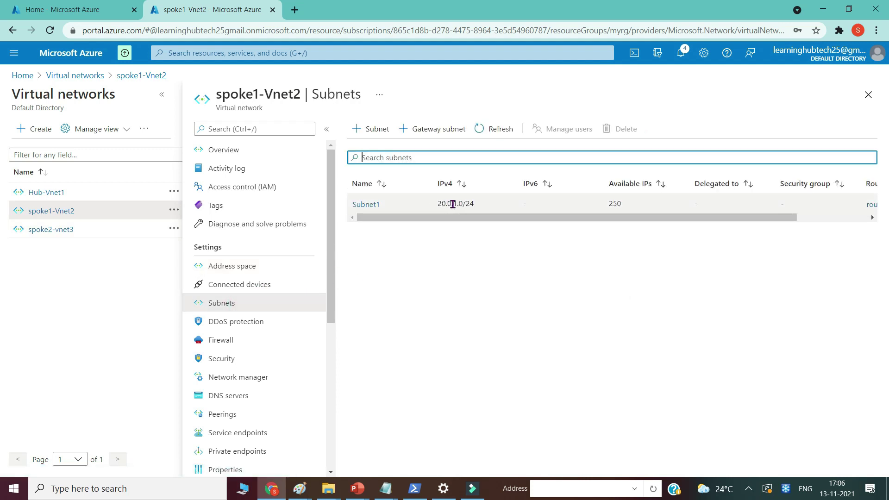
pyautogui.click(49, 230)
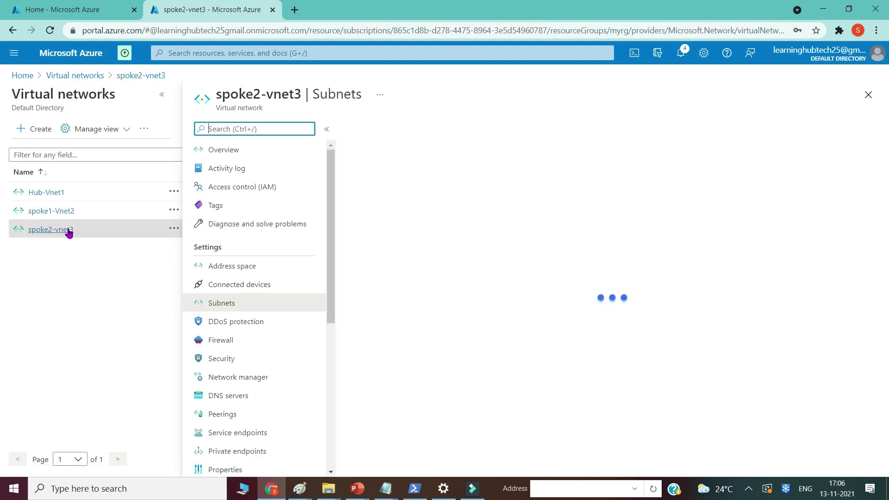
pyautogui.moveTo(69, 232)
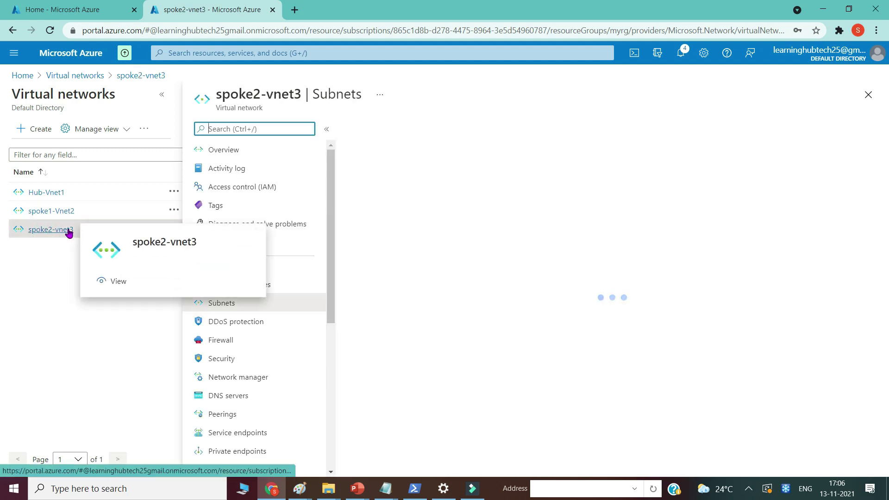
pyautogui.click(288, 266)
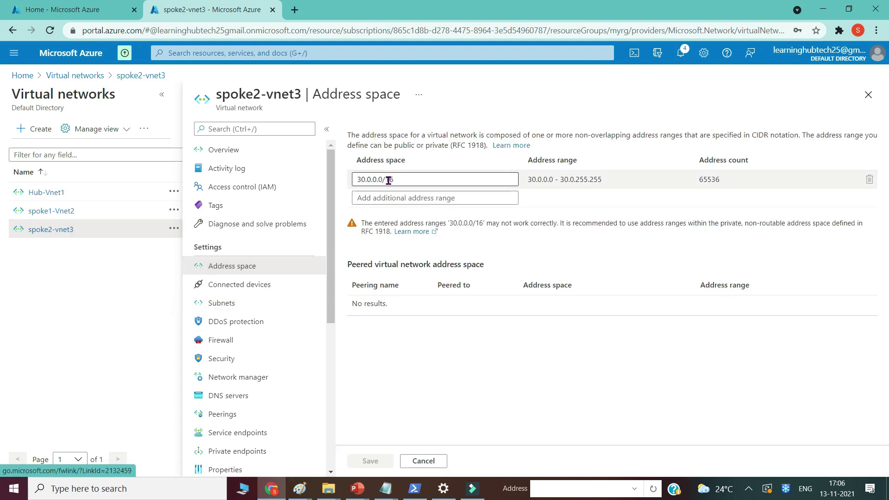
pyautogui.click(230, 308)
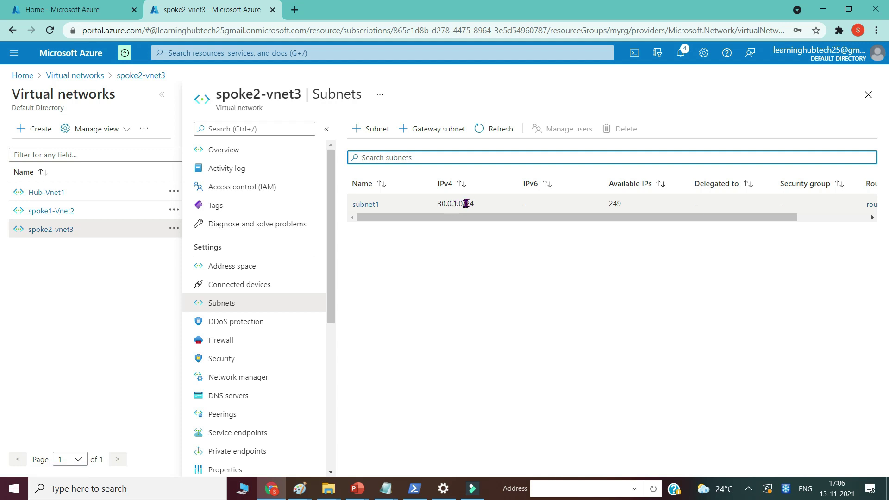
pyautogui.click(185, 52)
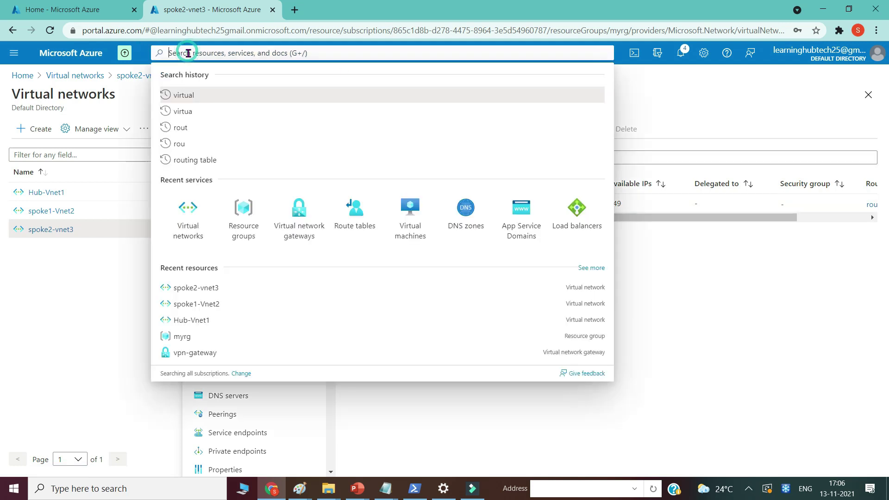
# Inspect networking for VA, VM1 and VM2, finding VM2 on spoke2-vnet3/subnet1 at 30.0.1.5
pyautogui.click(410, 212)
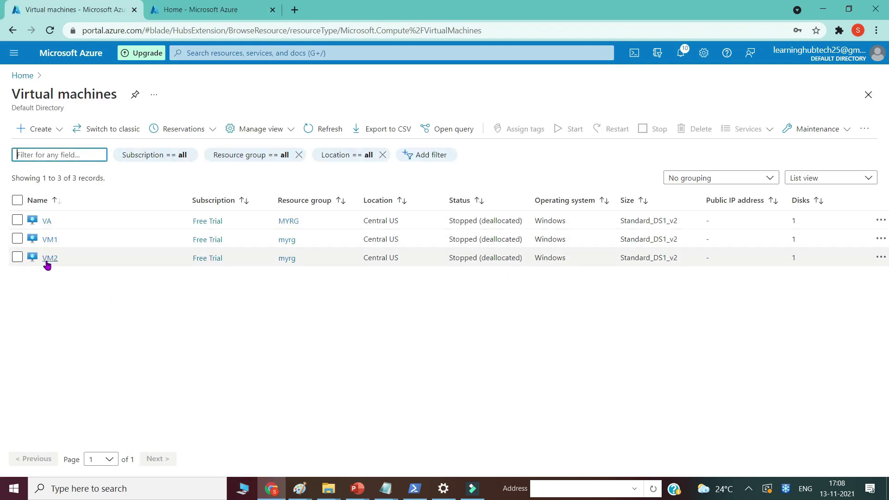
pyautogui.click(46, 221)
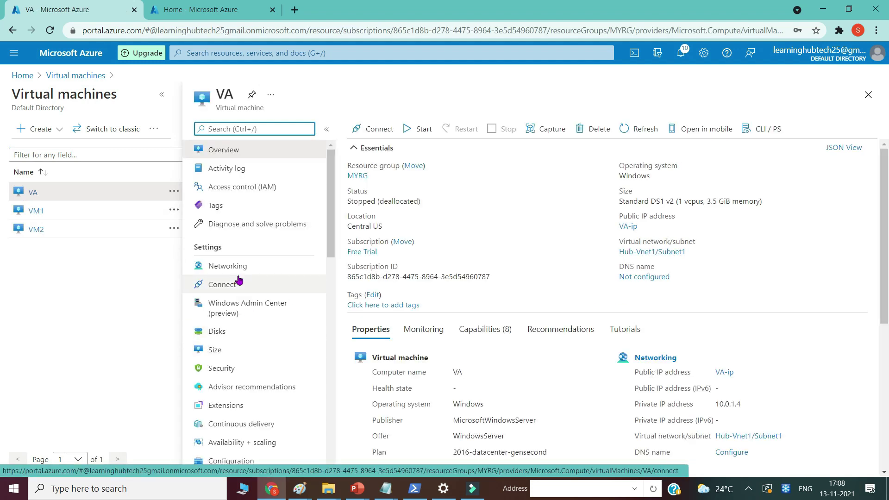
pyautogui.click(238, 272)
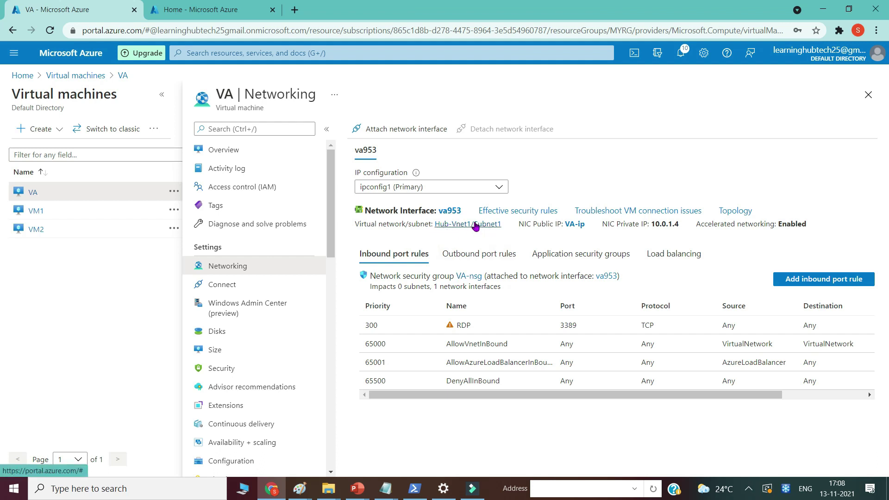
pyautogui.click(34, 212)
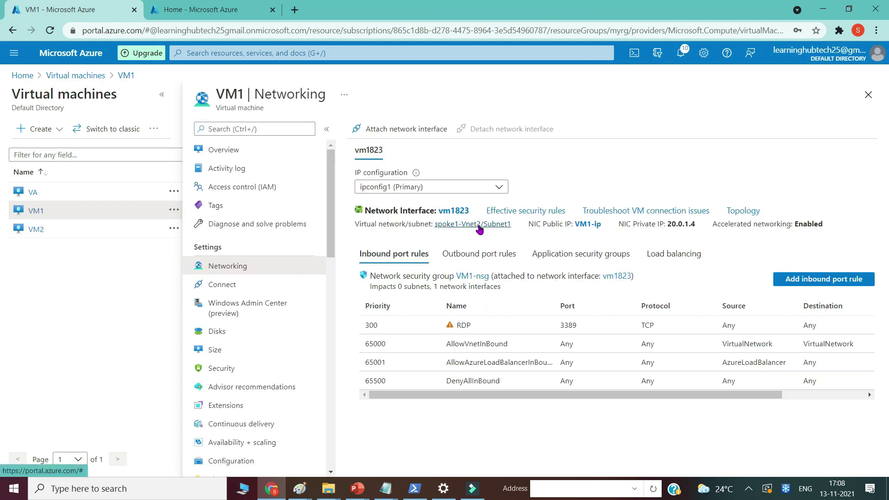
pyautogui.click(28, 228)
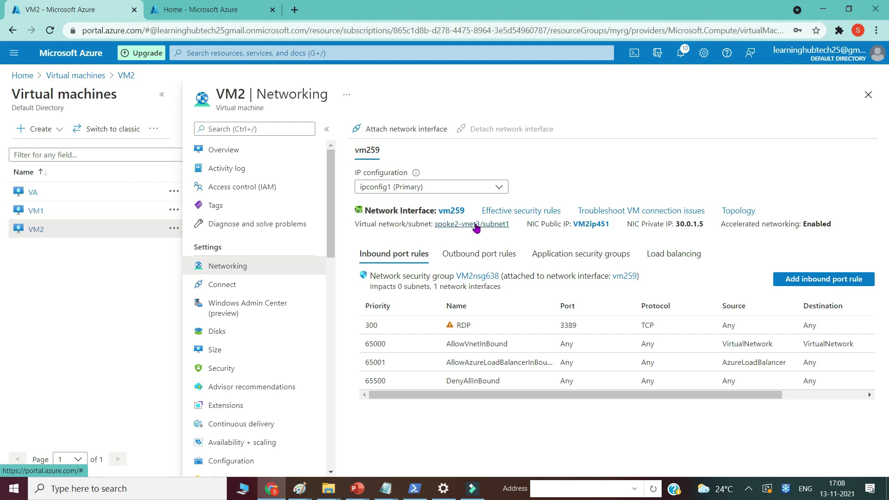
pyautogui.hotkey('alt', 'Tab')
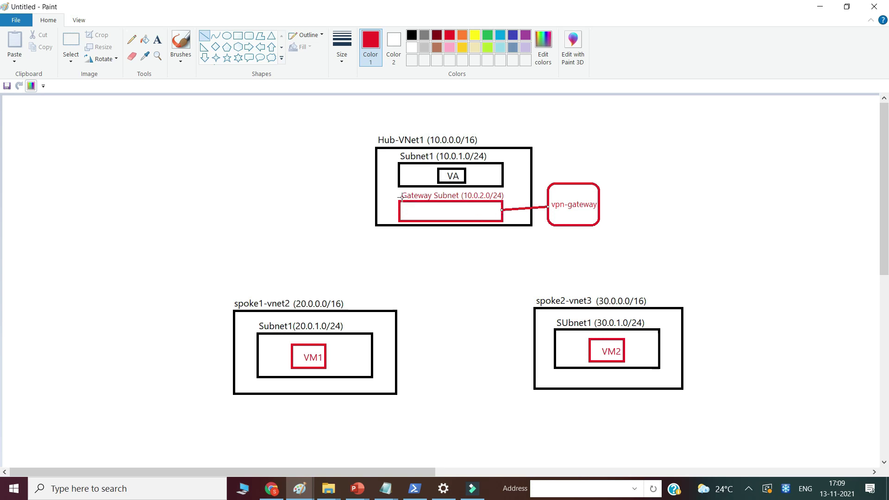
# Save a new GatewaySubnet on Hub-Vnet1 with its range changed to 10.0.2.0/24
pyautogui.hotkey('alt', 'Tab')
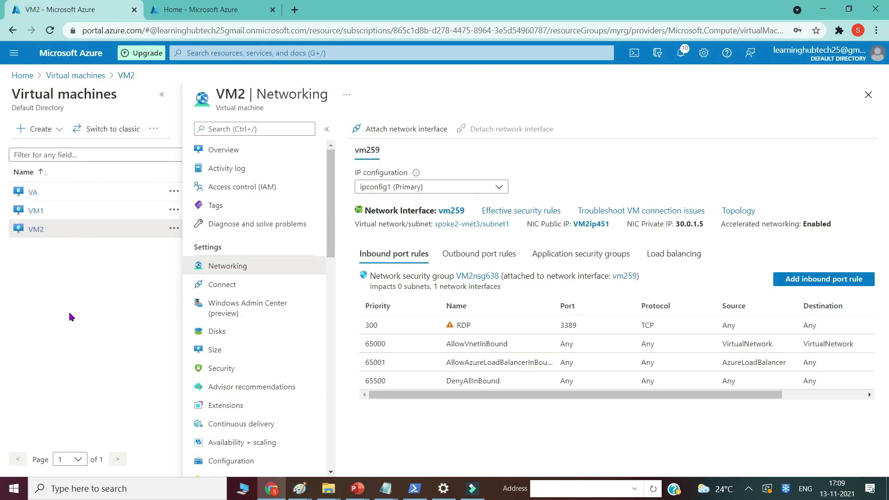
pyautogui.click(209, 53)
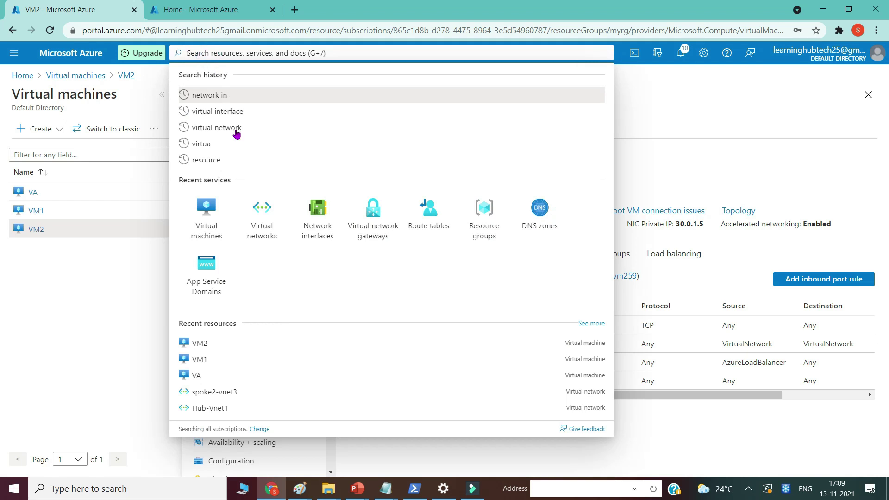
pyautogui.click(251, 203)
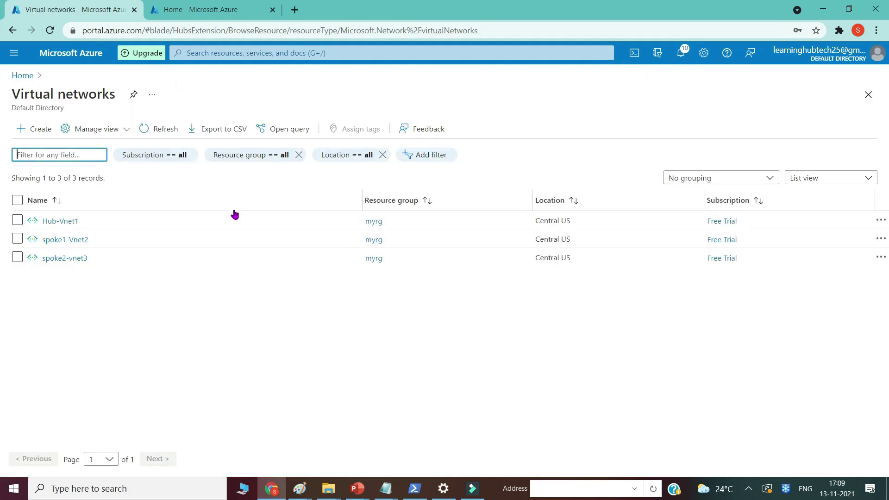
pyautogui.click(55, 222)
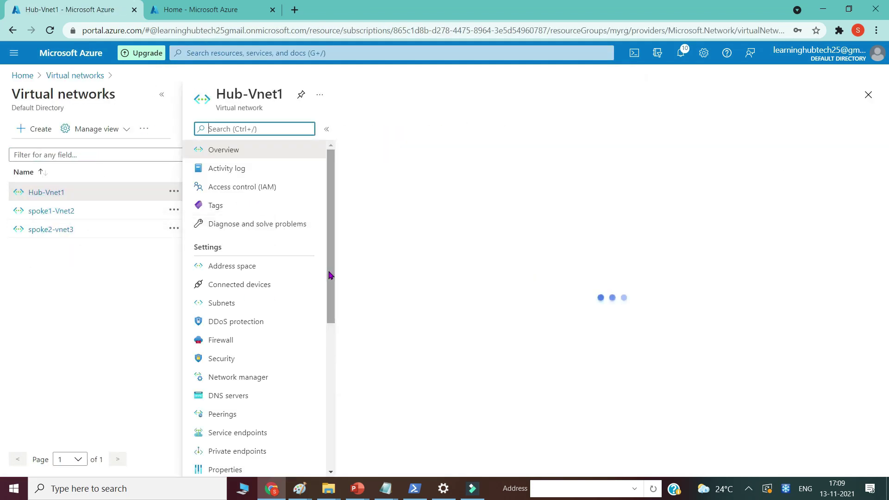
pyautogui.click(226, 303)
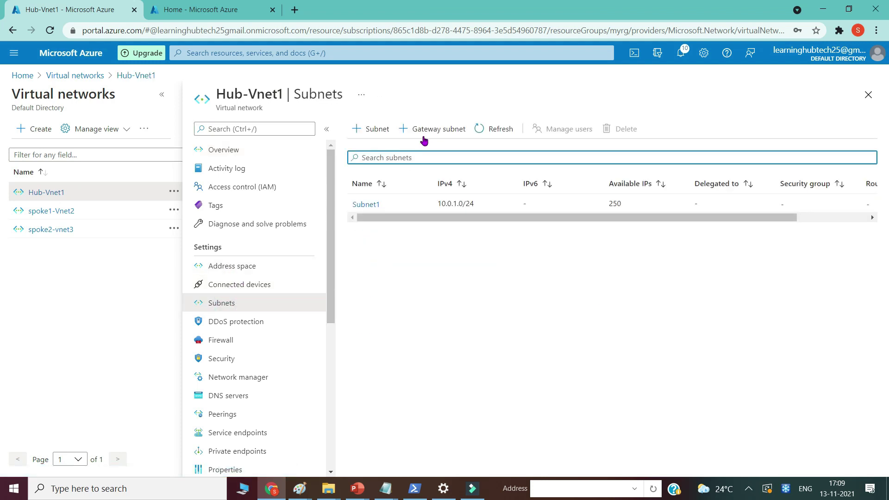
pyautogui.click(426, 129)
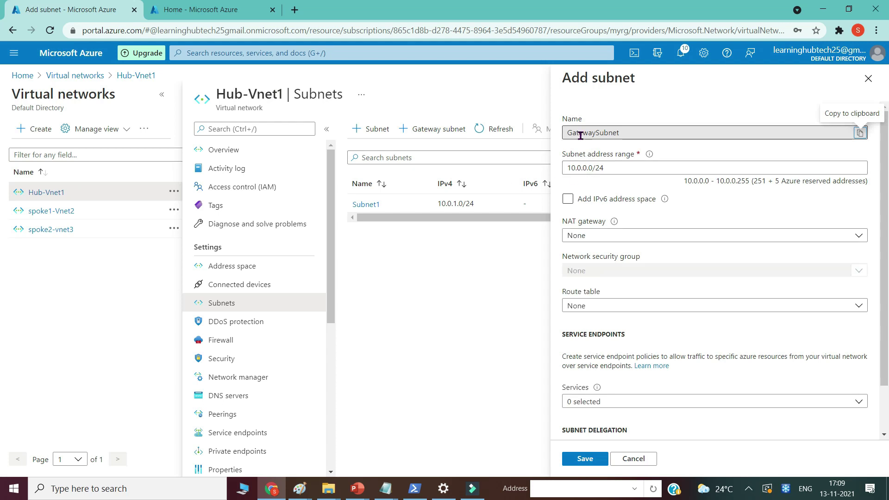
pyautogui.click(588, 169)
pyautogui.press('BackSpace')
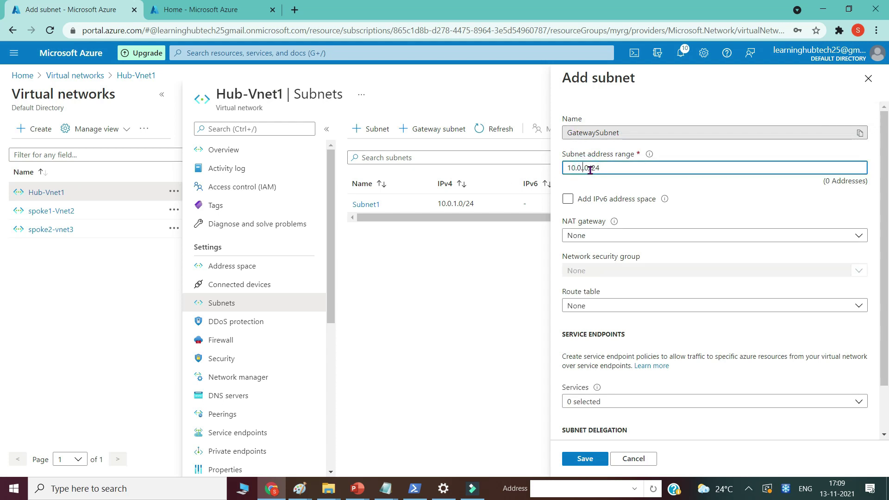
pyautogui.write('2')
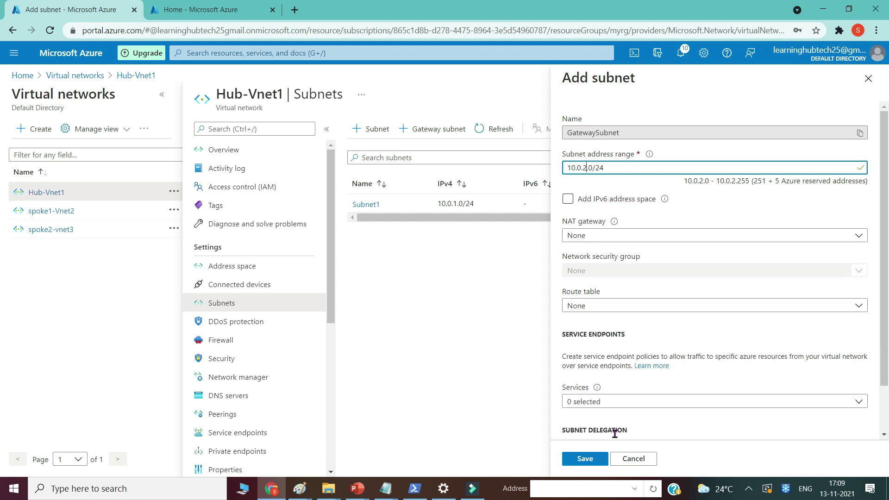
pyautogui.click(588, 460)
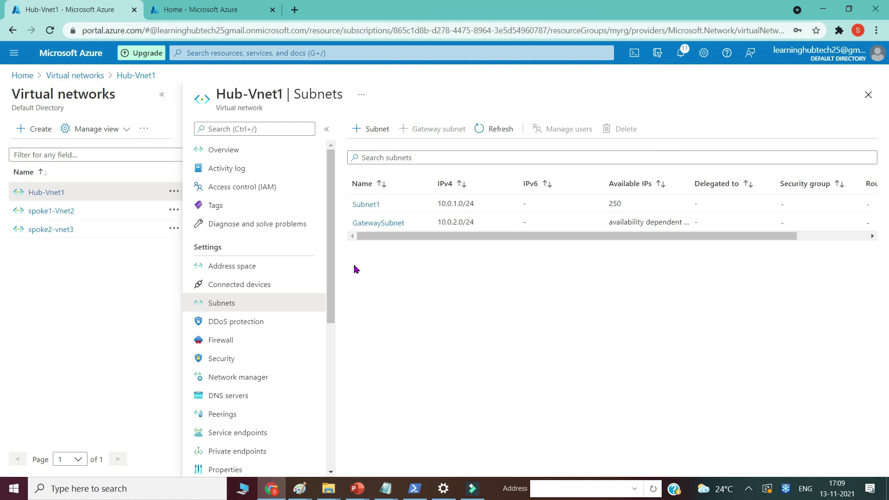
# Start creating a virtual network gateway named vpn-gateway
pyautogui.click(242, 53)
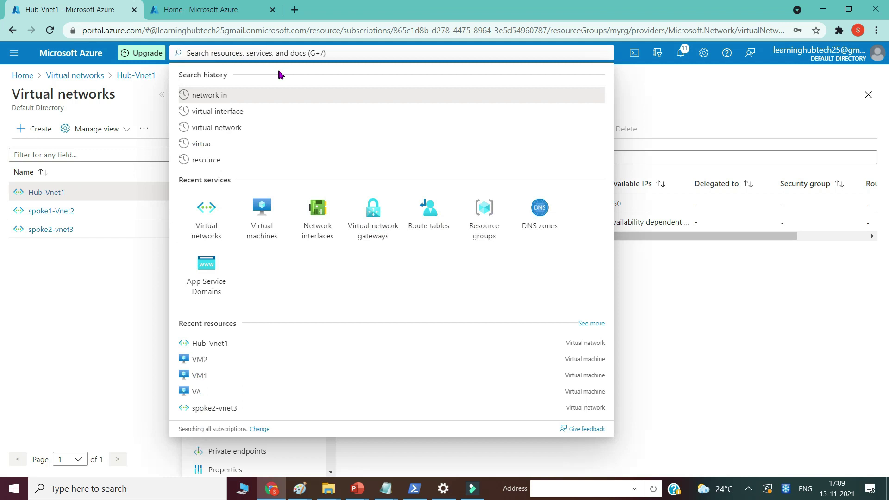
pyautogui.write('virtu')
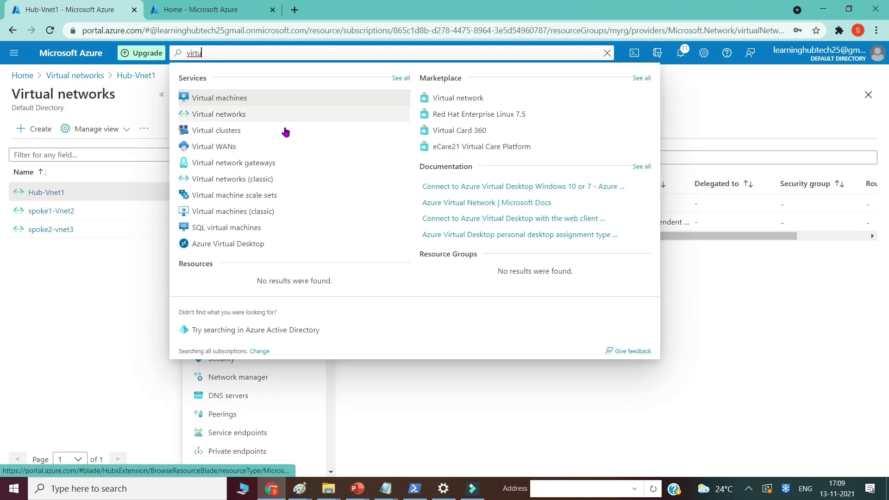
pyautogui.click(218, 167)
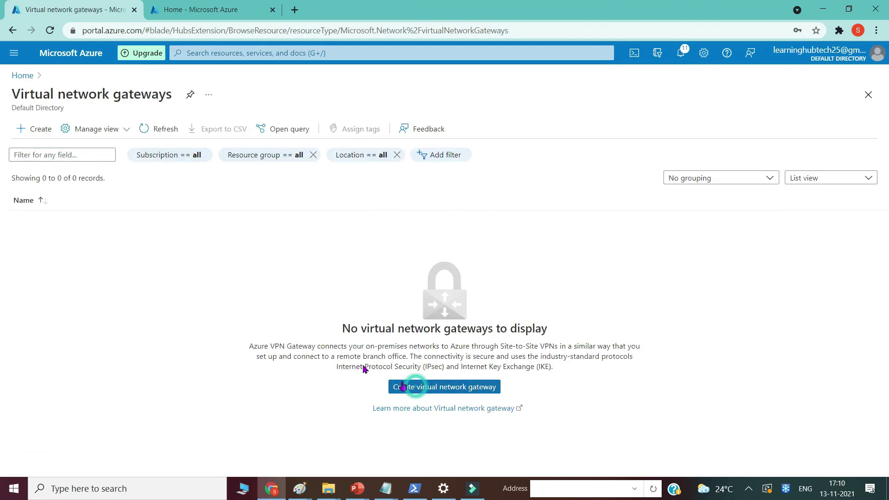
pyautogui.click(444, 386)
pyautogui.click(183, 303)
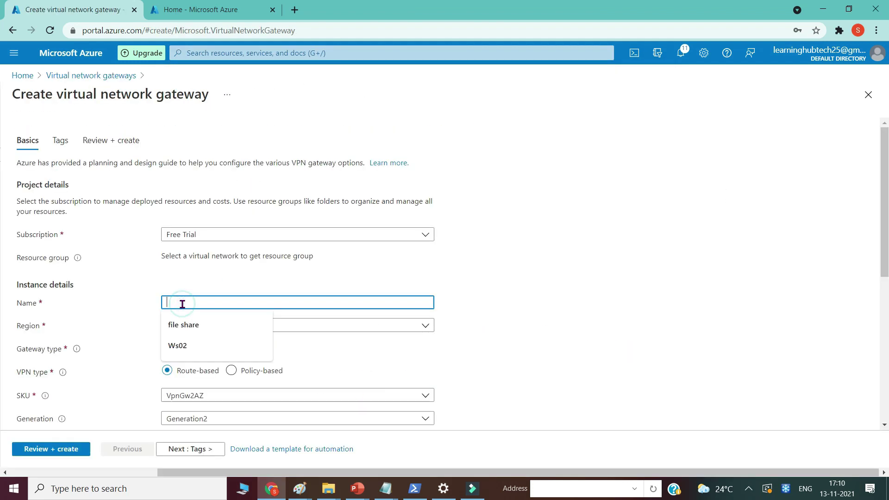
pyautogui.write('vpn-gateway')
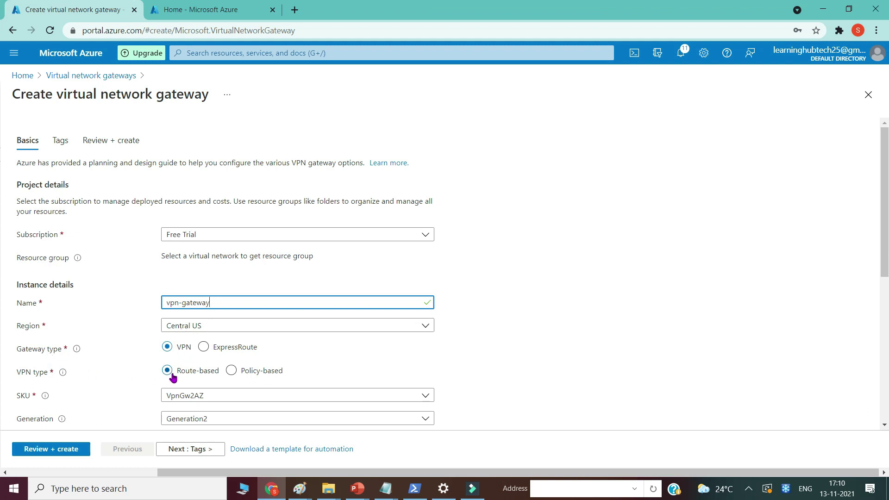
# Choose the VpnGw1 SKU and attach the gateway to Hub-Vnet1
pyautogui.scroll(-1, 203, 319)
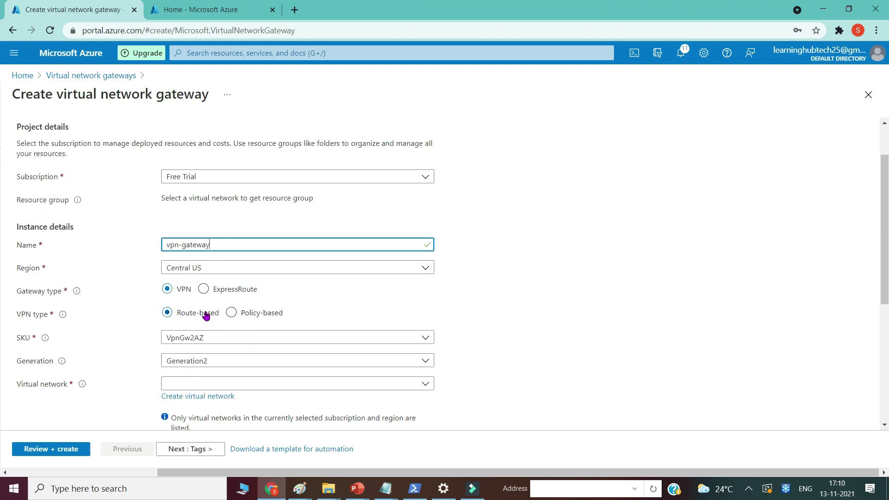
pyautogui.click(180, 340)
pyautogui.click(176, 154)
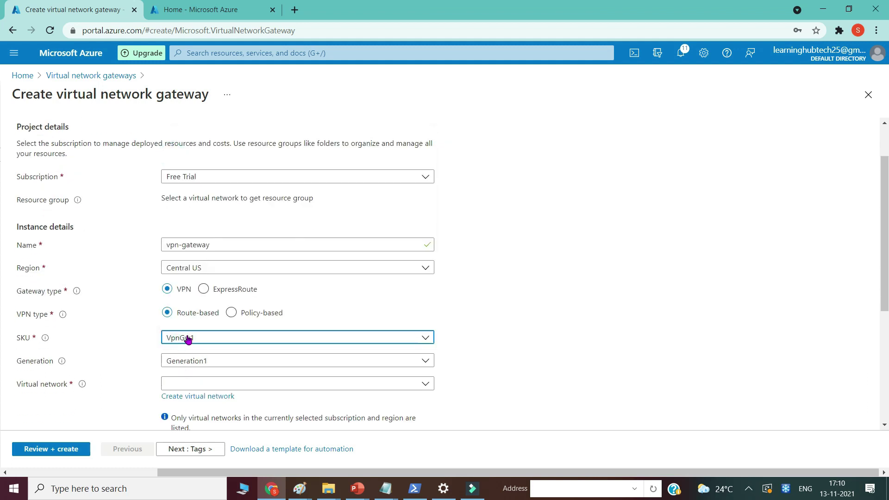
pyautogui.scroll(-2, 180, 361)
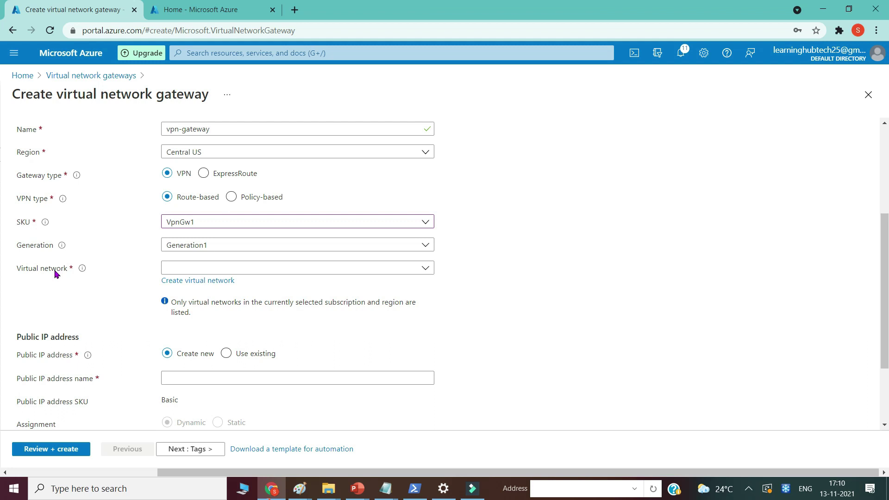
pyautogui.click(250, 269)
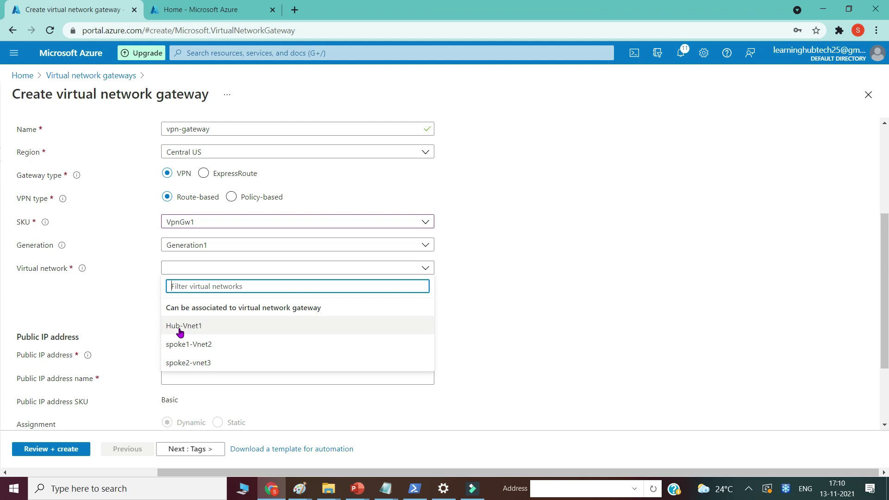
pyautogui.click(178, 326)
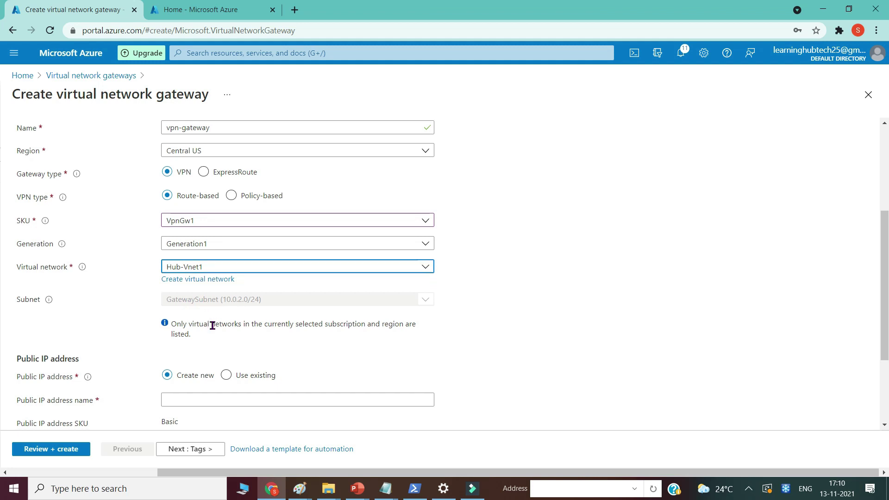
# Name the gateway's new public IP address vpngtw-ip
pyautogui.scroll(-1, 204, 333)
pyautogui.click(182, 343)
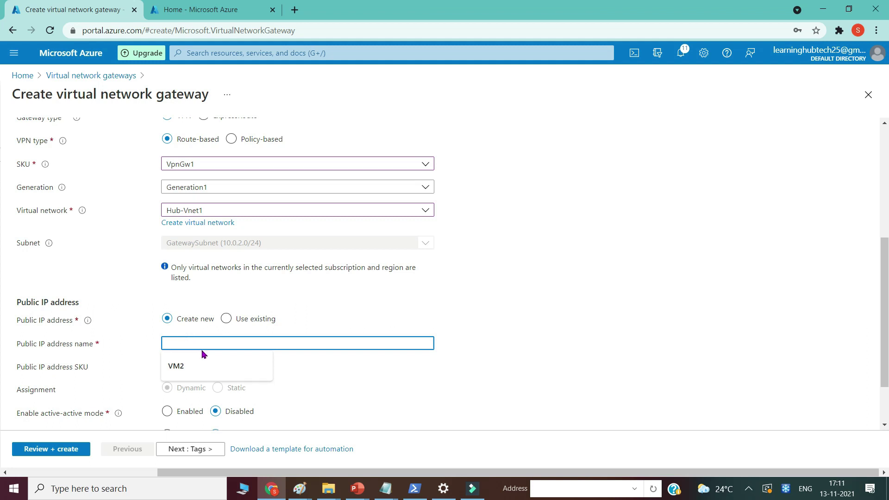
pyautogui.click(530, 388)
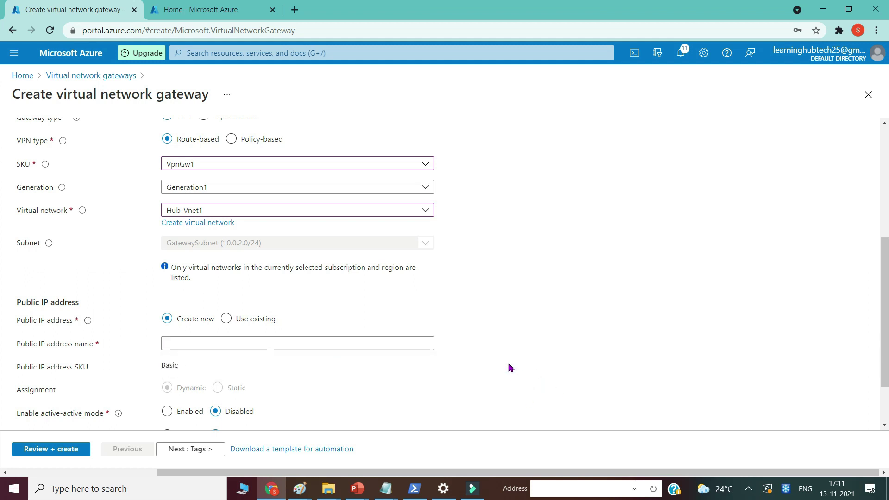
pyautogui.click(191, 346)
pyautogui.write('vpngtw-ip')
pyautogui.click(177, 331)
pyautogui.scroll(-2, 151, 328)
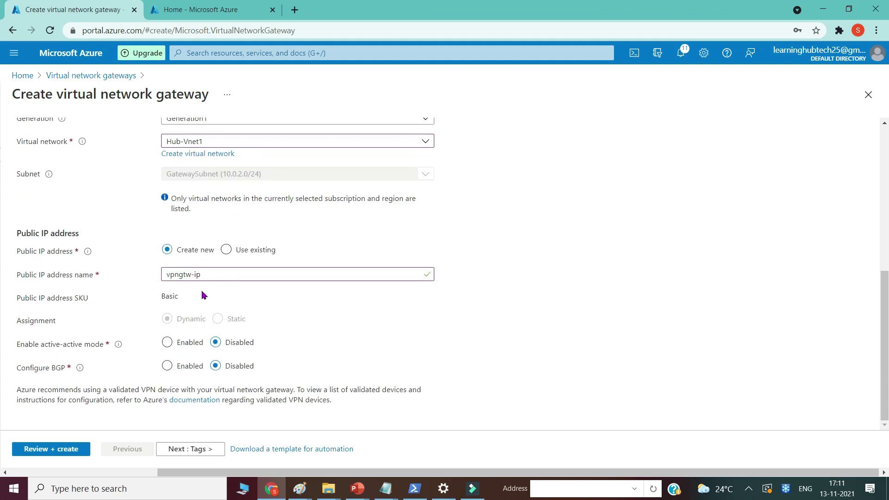
# Validate and create the vpn-gateway deployment in myrg, then open the deployed gateway
pyautogui.click(52, 453)
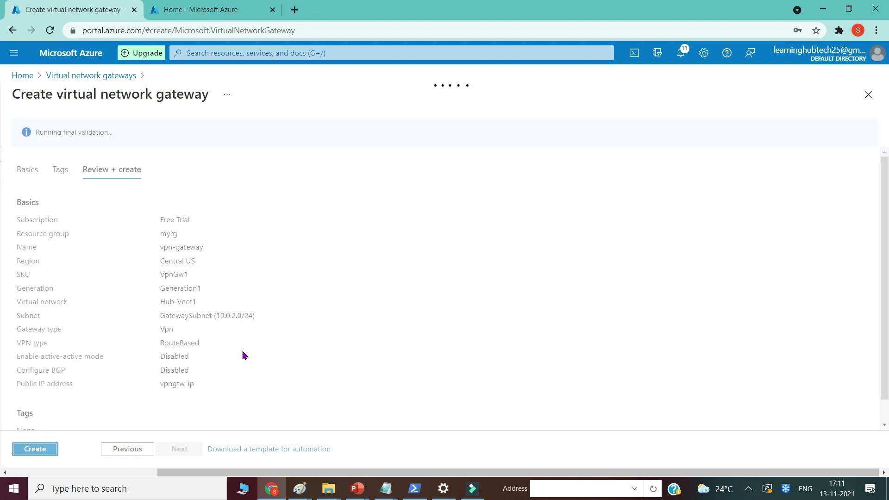
pyautogui.click(35, 449)
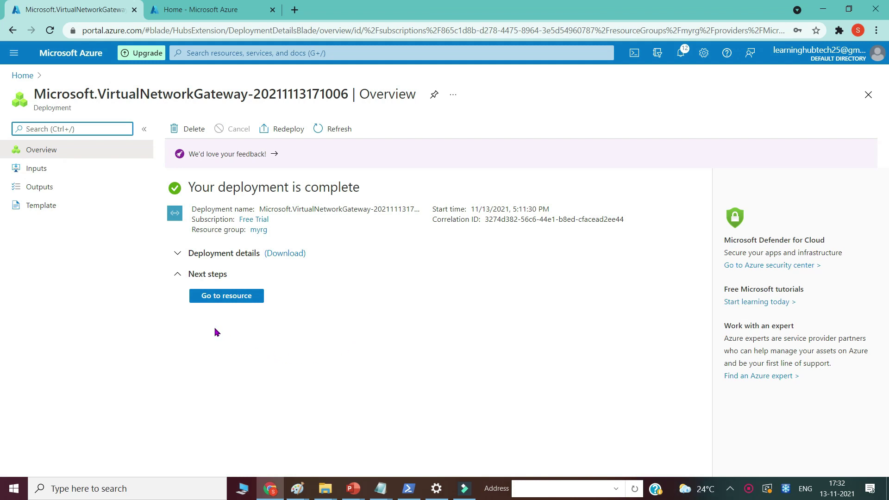
pyautogui.click(217, 298)
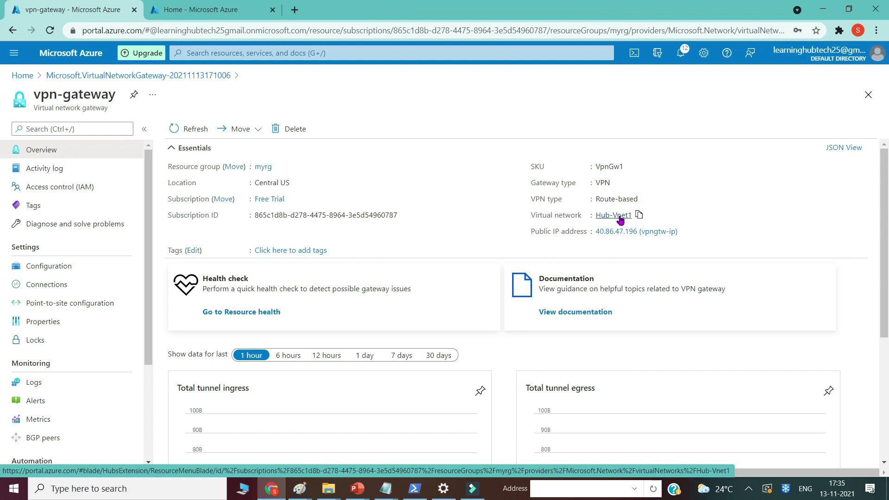
# Draw green lines from Hub-VNet1 down to the spoke1-vnet2 and spoke2-vnet3 boxes
pyautogui.hotkey('alt', 'Tab')
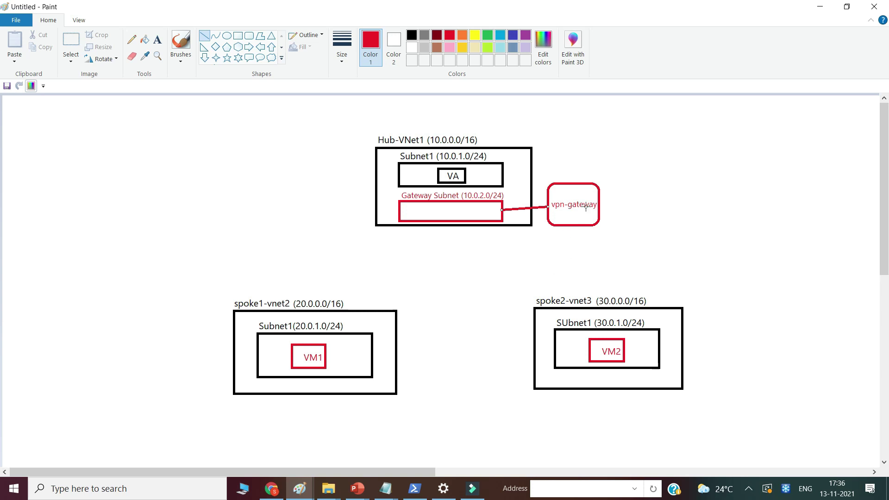
pyautogui.hotkey('ctrl', 'z')
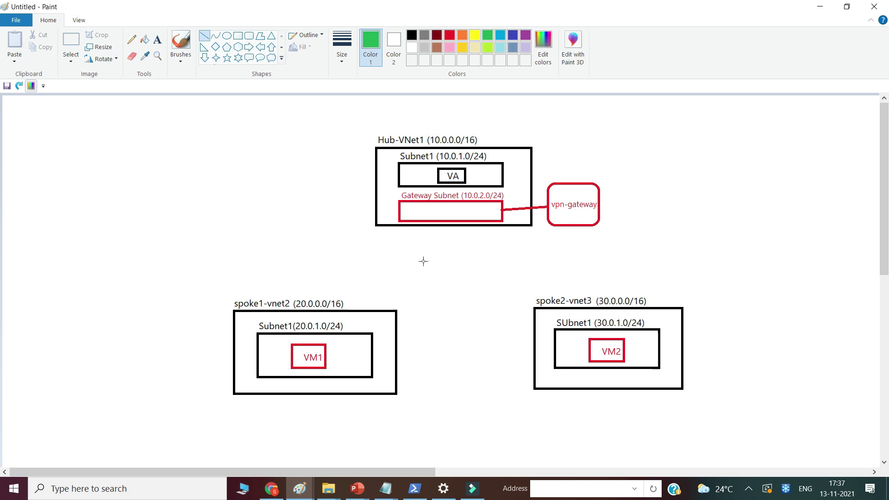
pyautogui.moveTo(425, 226); pyautogui.dragTo(353, 310)
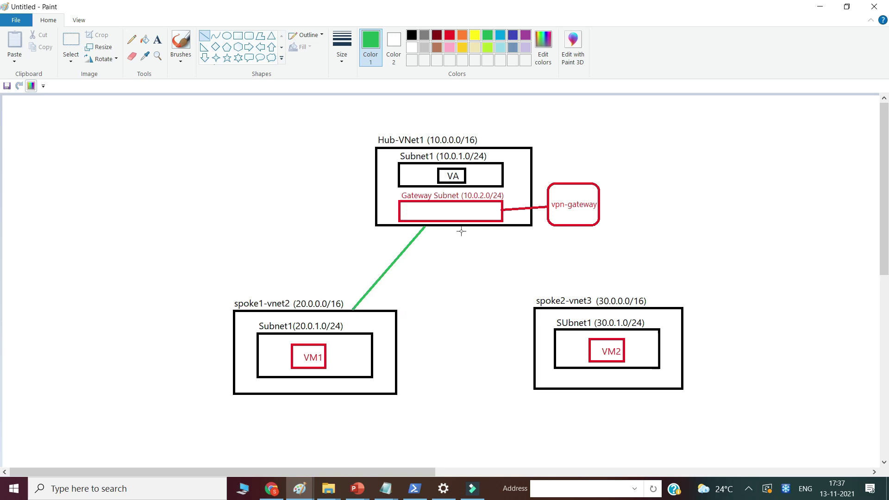
pyautogui.moveTo(461, 225); pyautogui.dragTo(534, 306)
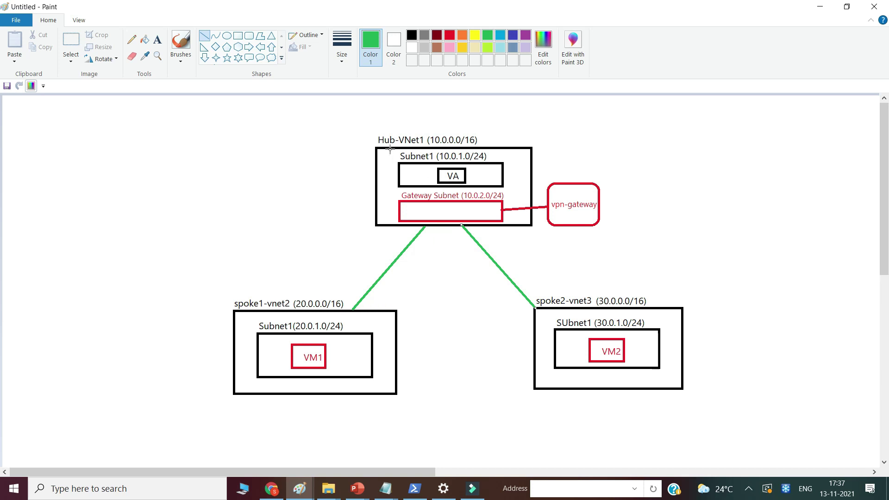
# Open Hub-Vnet1's Peerings and start adding a new peering
pyautogui.click(271, 489)
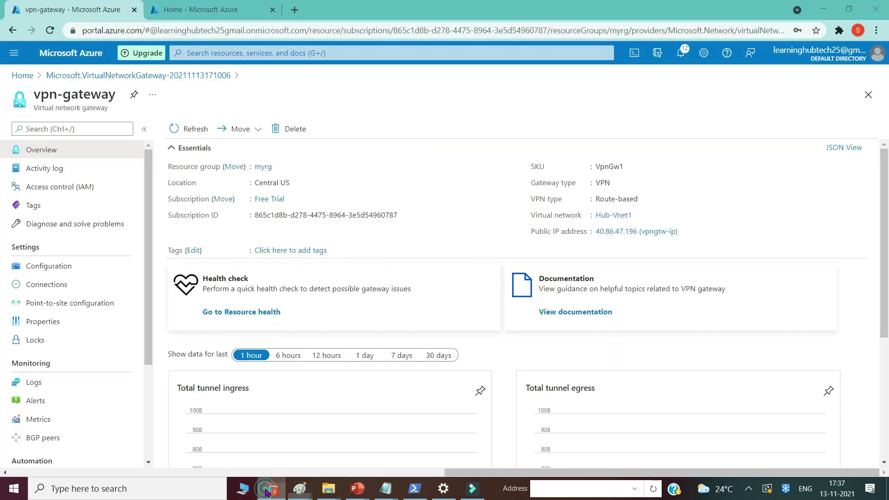
pyautogui.click(230, 52)
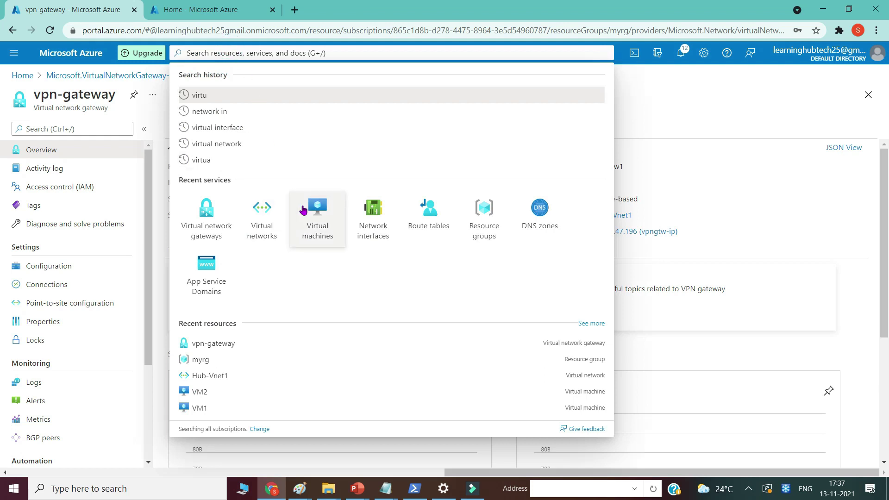
pyautogui.click(275, 213)
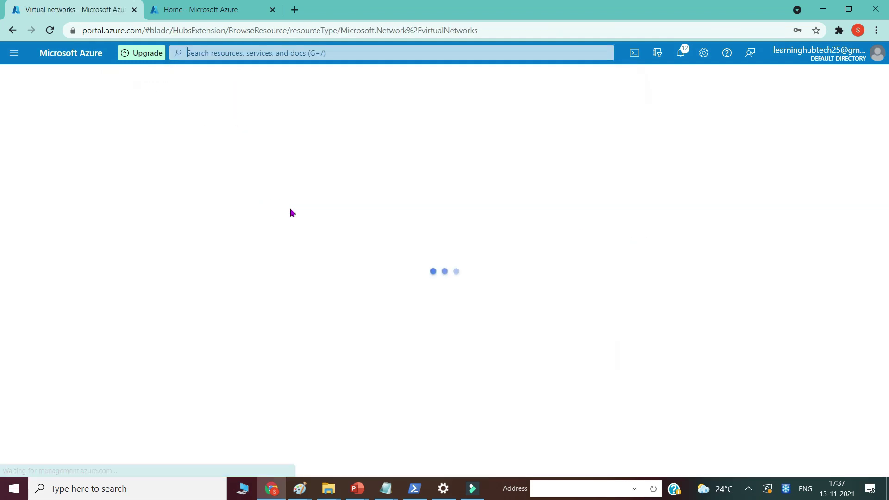
pyautogui.click(60, 221)
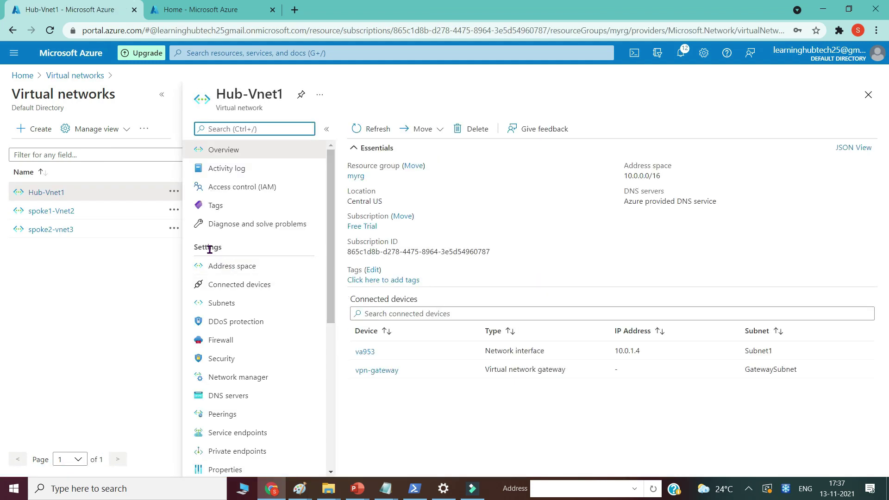
pyautogui.click(220, 415)
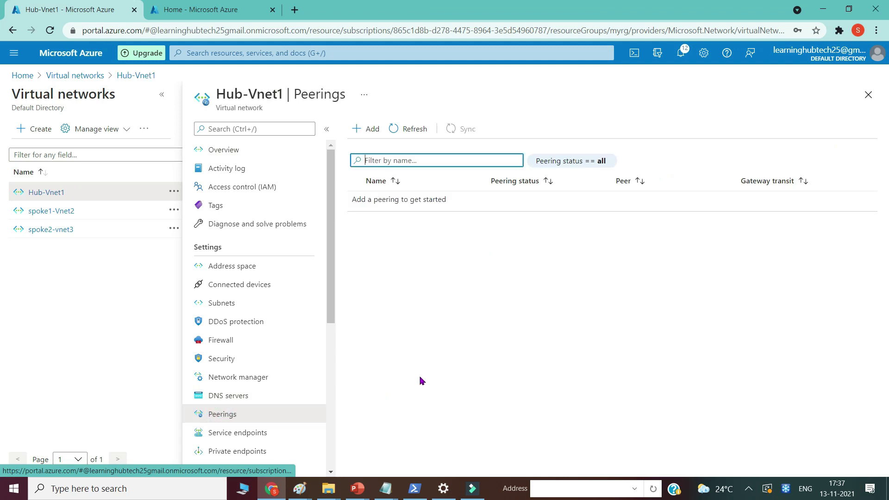
pyautogui.click(367, 132)
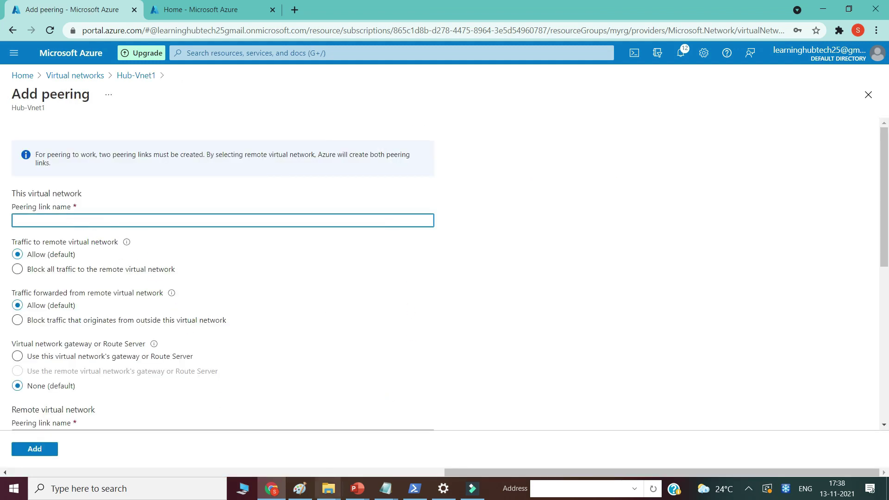
# Enter hub-spoke1 as the hub-side peering link name
pyautogui.click(304, 493)
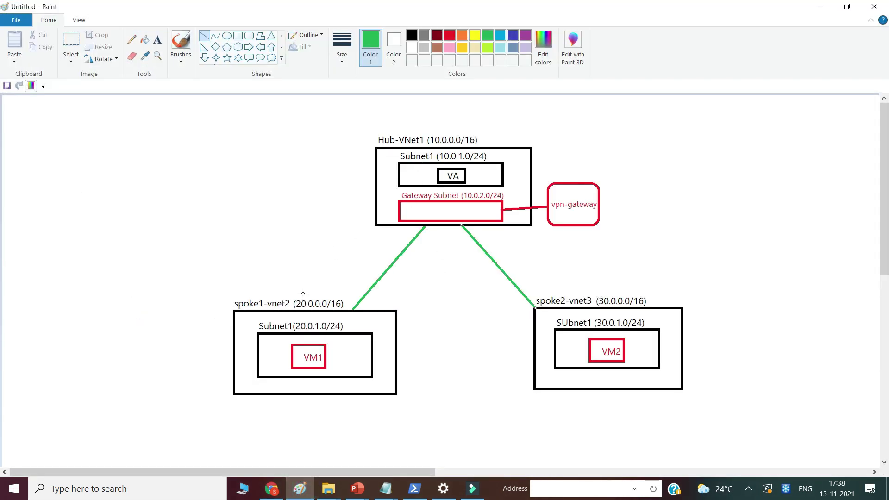
pyautogui.hotkey('alt', 'Tab')
pyautogui.click(43, 222)
pyautogui.write('hub')
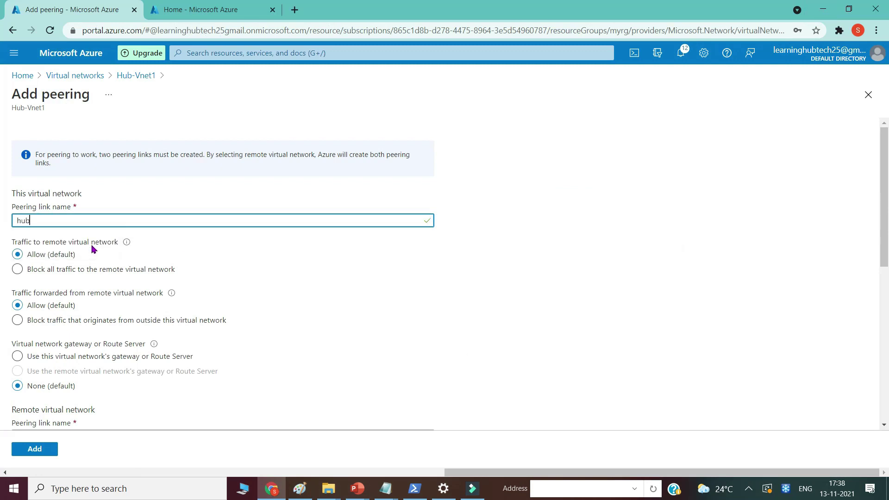
pyautogui.write('-spoke1')
pyautogui.hotkey('alt', 'Tab')
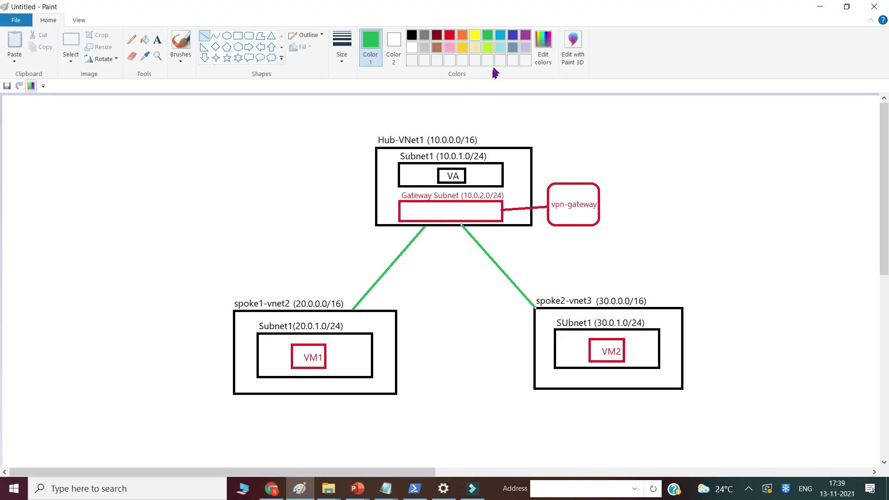
# Draw a purple Hub-VNet1 to spoke1-vnet2 line in Paint and return to the peering form
pyautogui.click(525, 36)
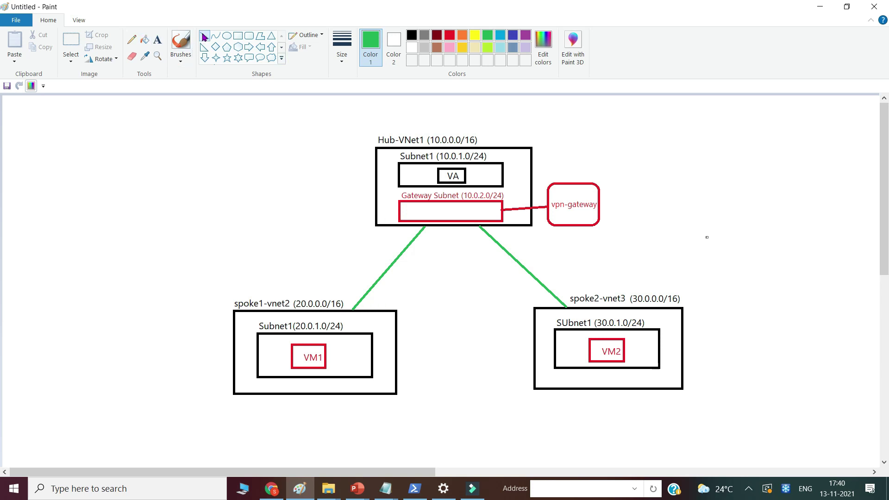
pyautogui.click(525, 35)
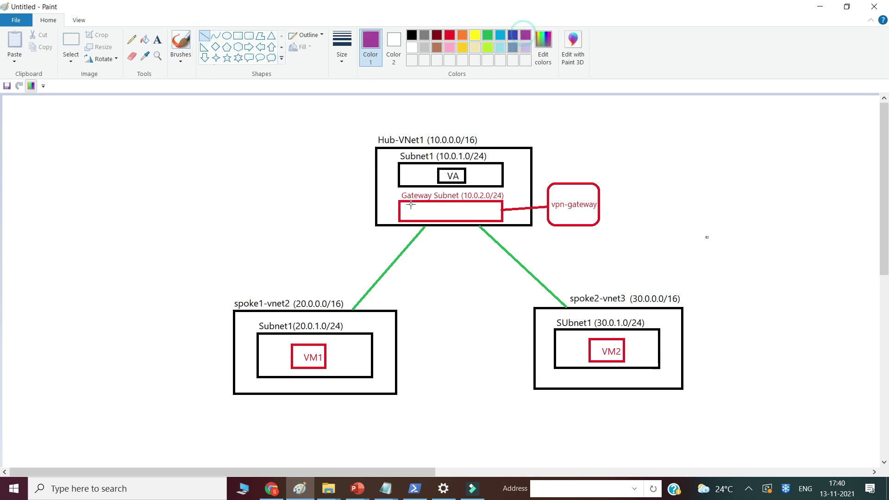
pyautogui.moveTo(388, 227)
pyautogui.mouseDown()
pyautogui.moveTo(340, 305)
pyautogui.moveTo(321, 311)
pyautogui.mouseUp()
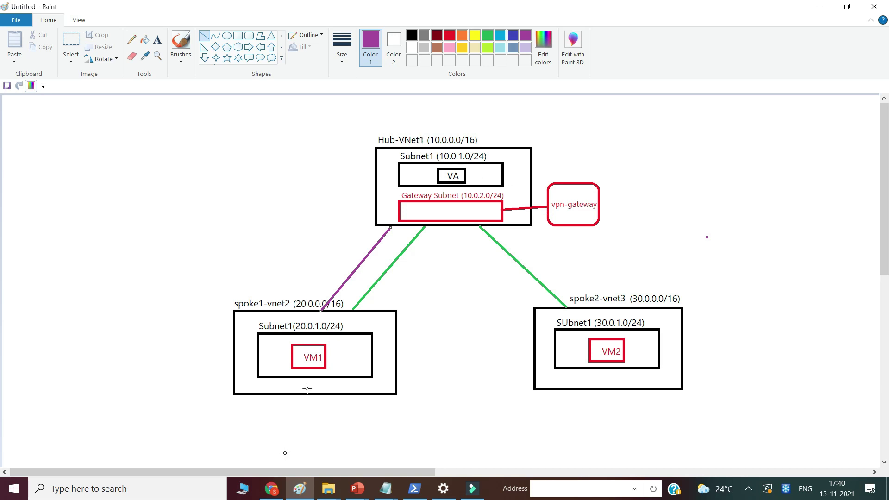
pyautogui.click(271, 488)
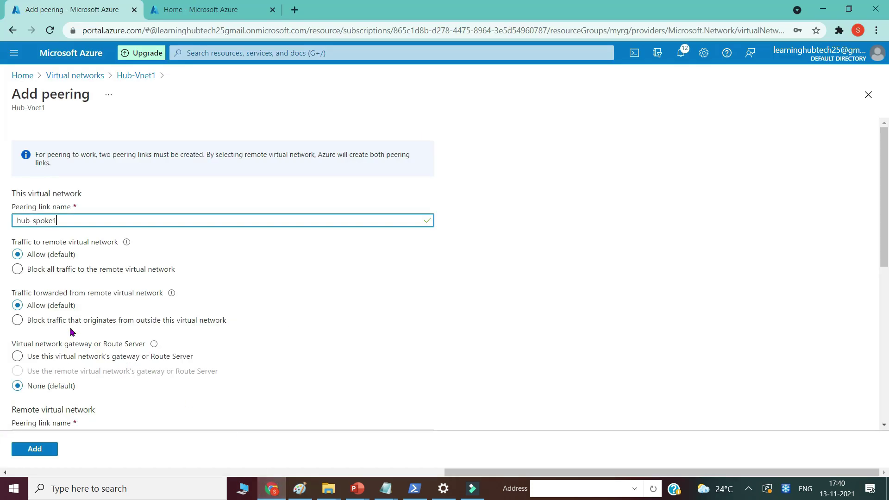
# Give hub-spoke1 the 'Use this virtual network's gateway or Route Server' option; draw a second purple spoke1-vnet2–hub line in Paint
pyautogui.click(19, 358)
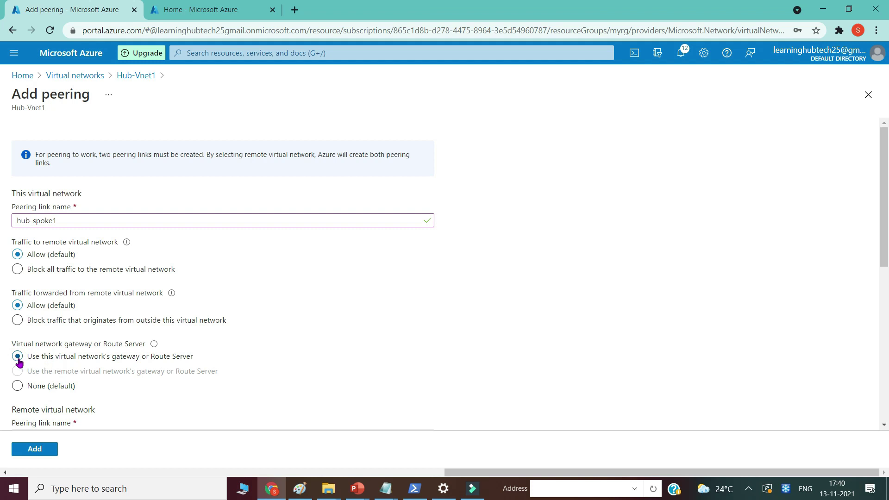
pyautogui.scroll(-2, 59, 367)
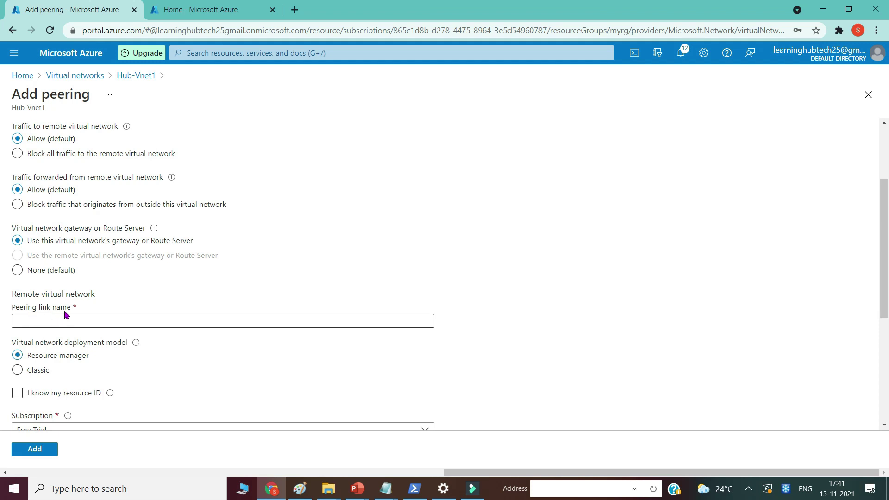
pyautogui.click(301, 490)
pyautogui.click(455, 309)
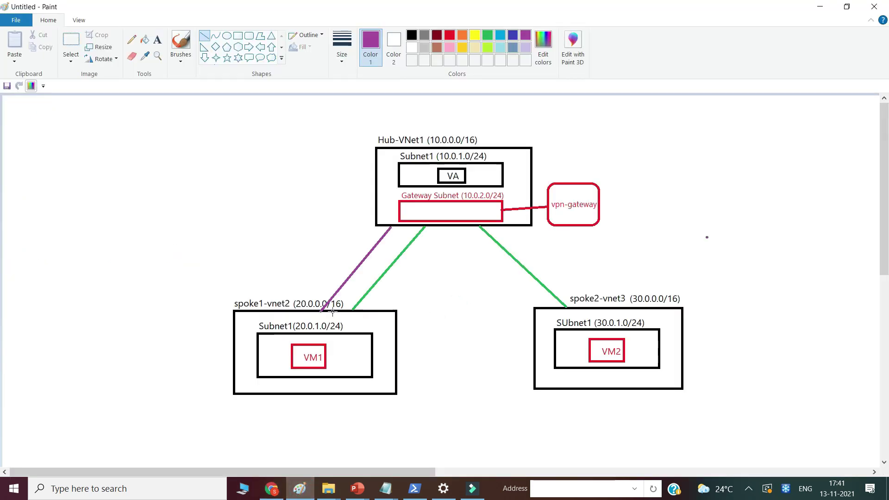
pyautogui.moveTo(337, 311); pyautogui.dragTo(401, 227)
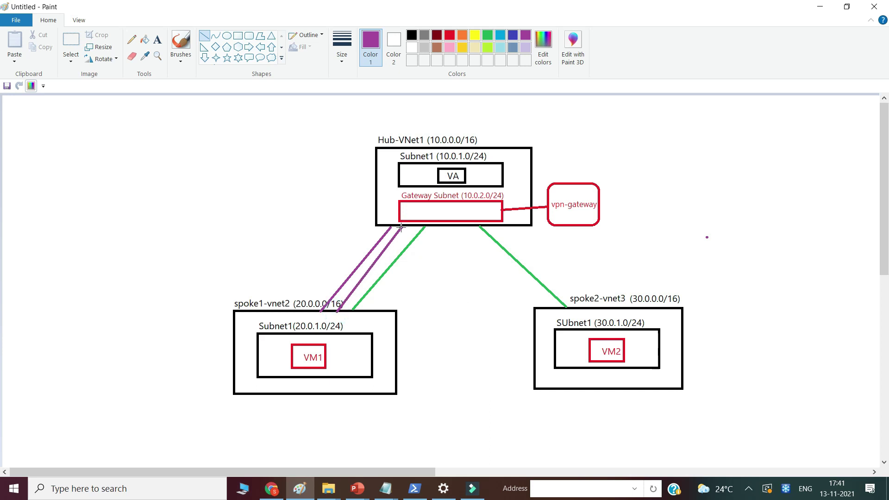
# Name the remote peering link 'spoke1-hub' and select spoke1-Vnet2 as the remote virtual network
pyautogui.hotkey('alt', 'Tab')
pyautogui.click(63, 321)
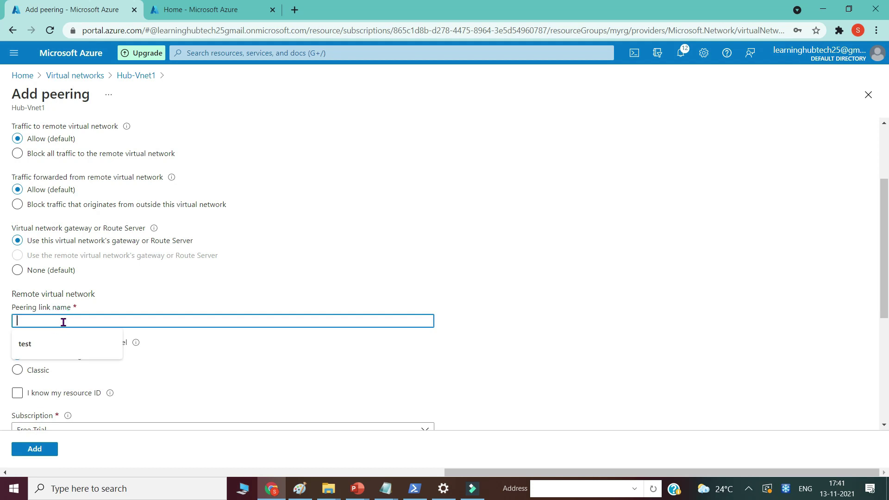
pyautogui.write('spoke1-hub')
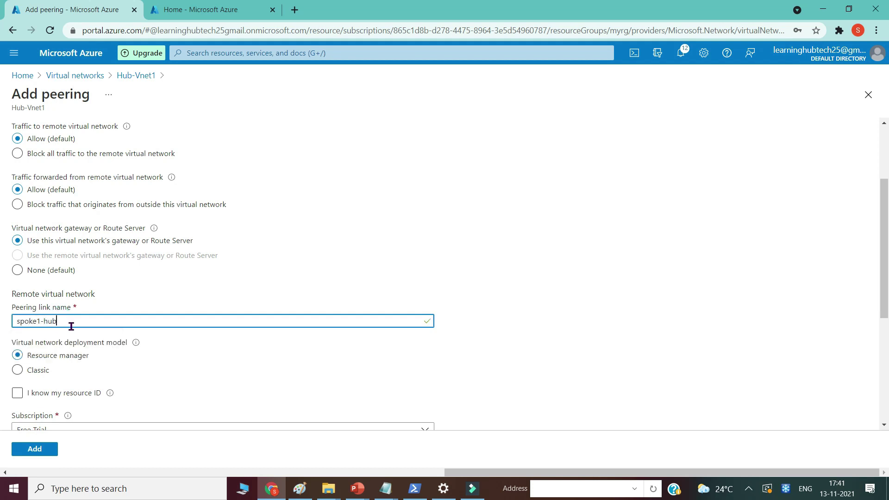
pyautogui.scroll(-3, 71, 326)
pyautogui.click(47, 349)
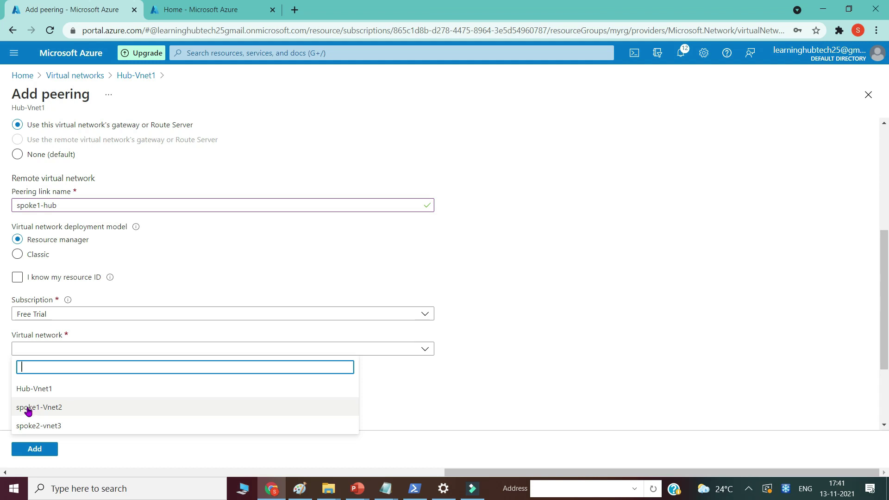
pyautogui.click(22, 409)
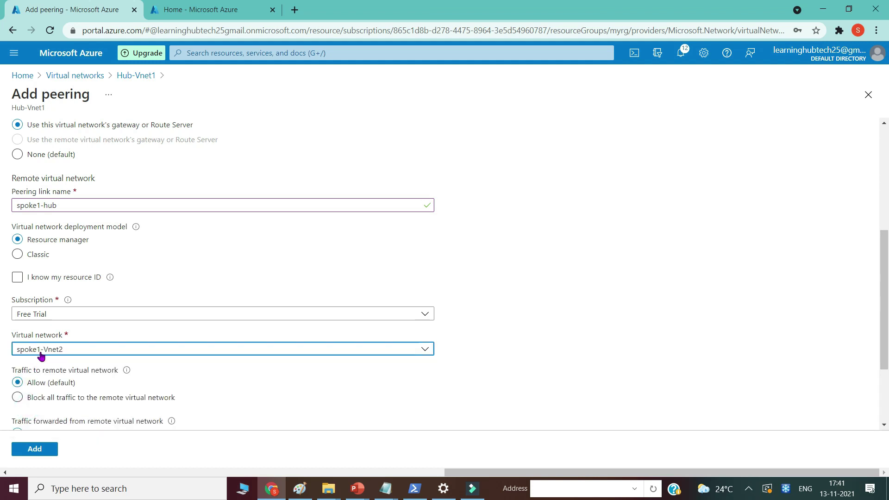
# Set spoke1-hub to 'Use the remote virtual network's gateway' and add both peering links
pyautogui.scroll(-3, 28, 384)
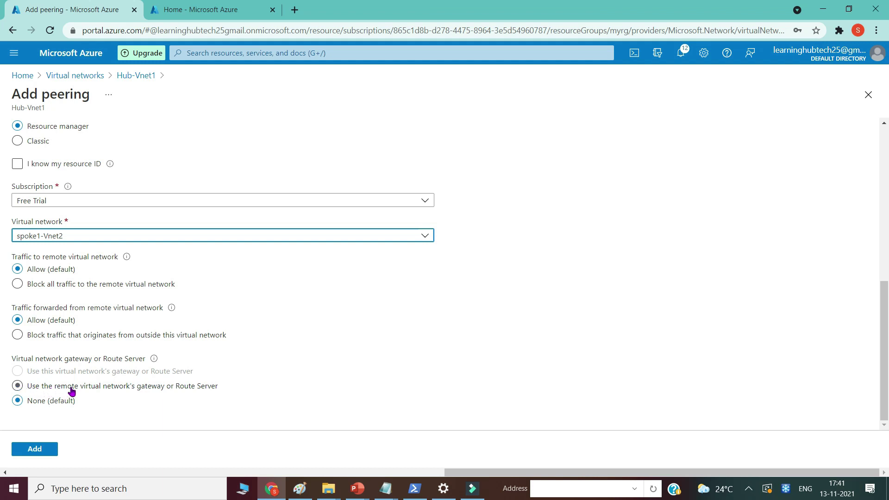
pyautogui.click(17, 387)
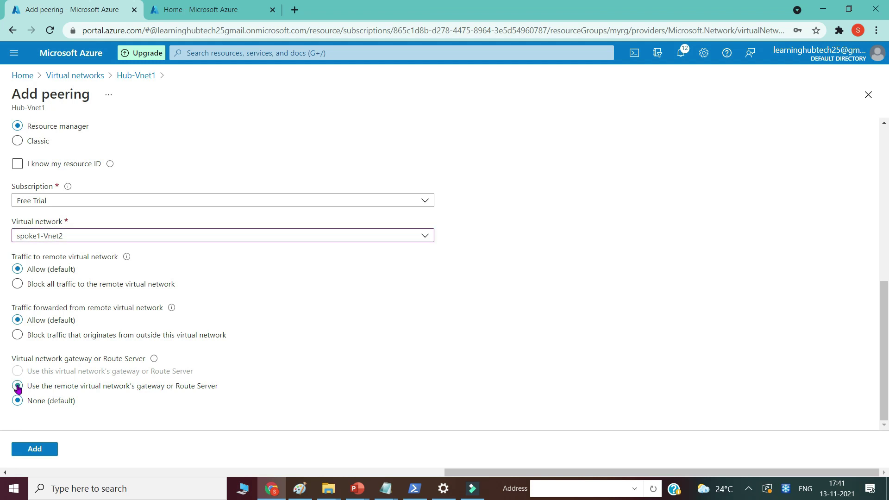
pyautogui.click(295, 492)
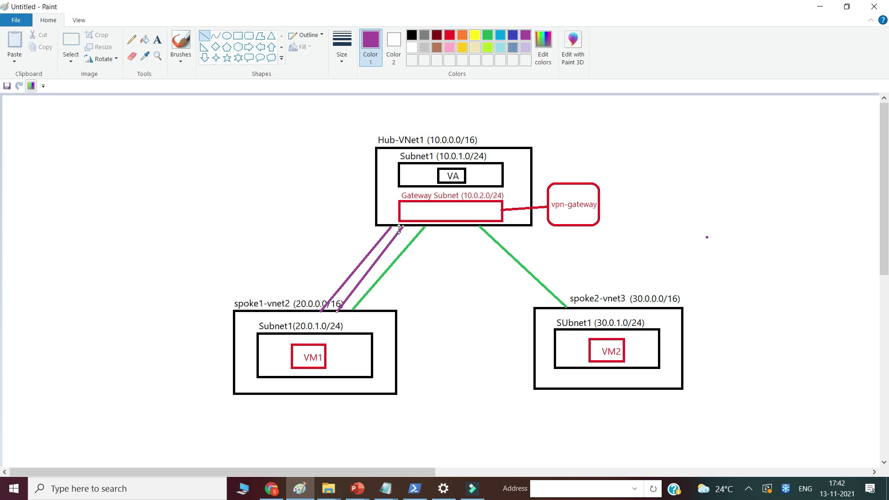
pyautogui.hotkey('alt', 'Tab')
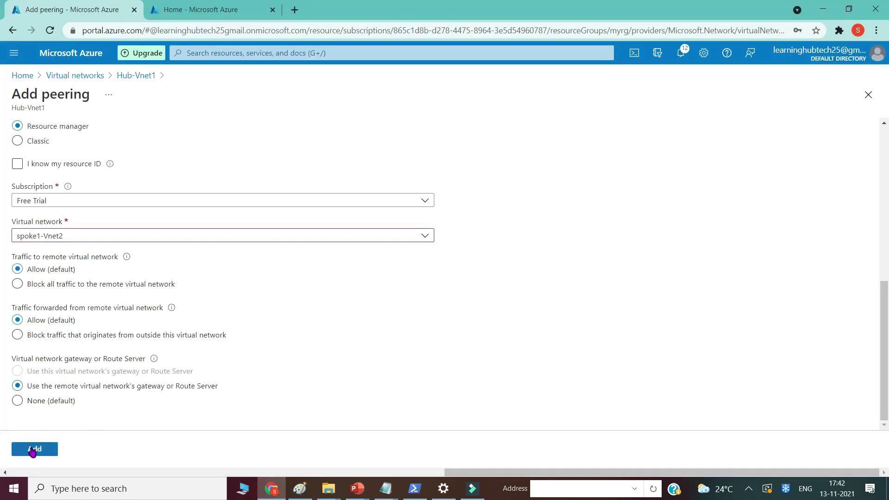
pyautogui.click(32, 449)
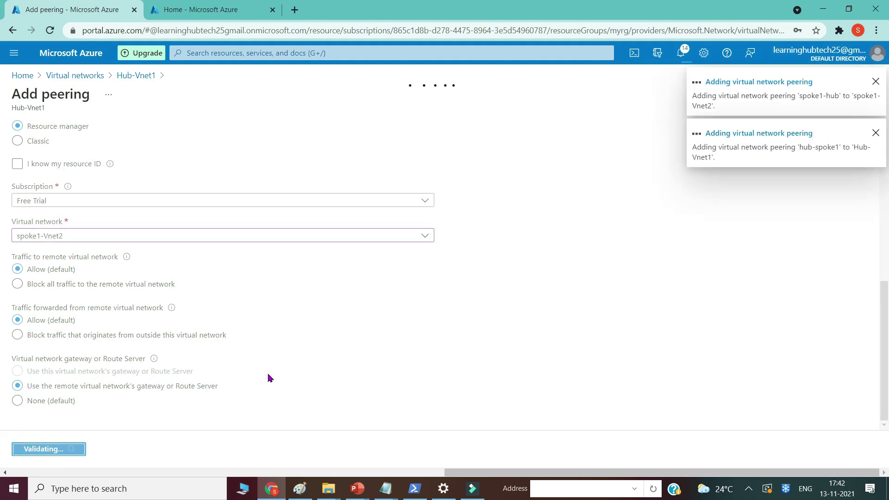
pyautogui.hotkey('alt', 'Tab')
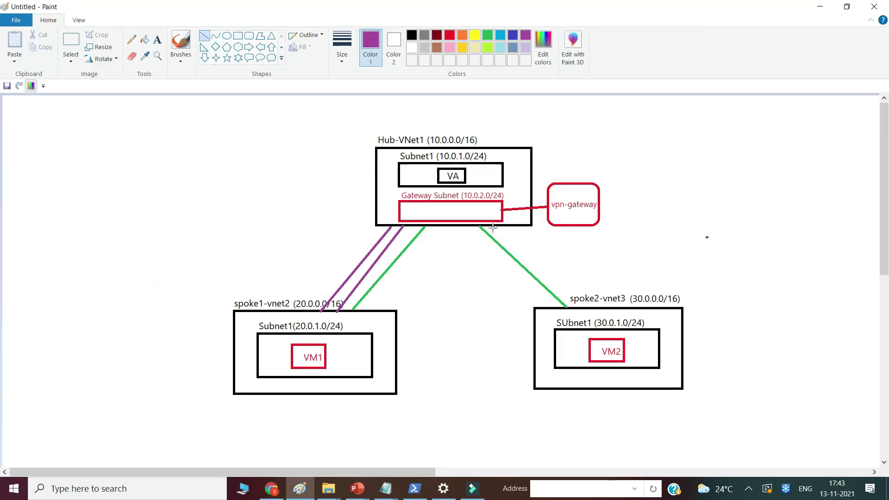
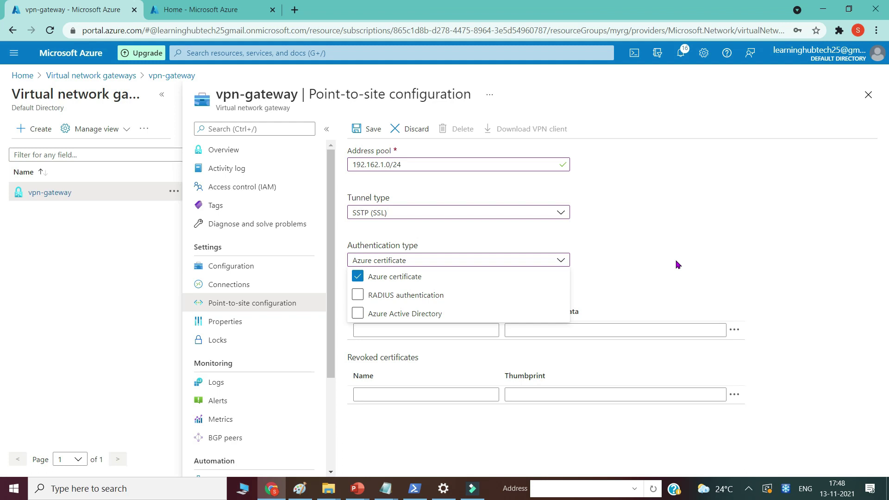
# Close the Authentication type choices, leaving Azure certificate authentication selected
pyautogui.click(413, 433)
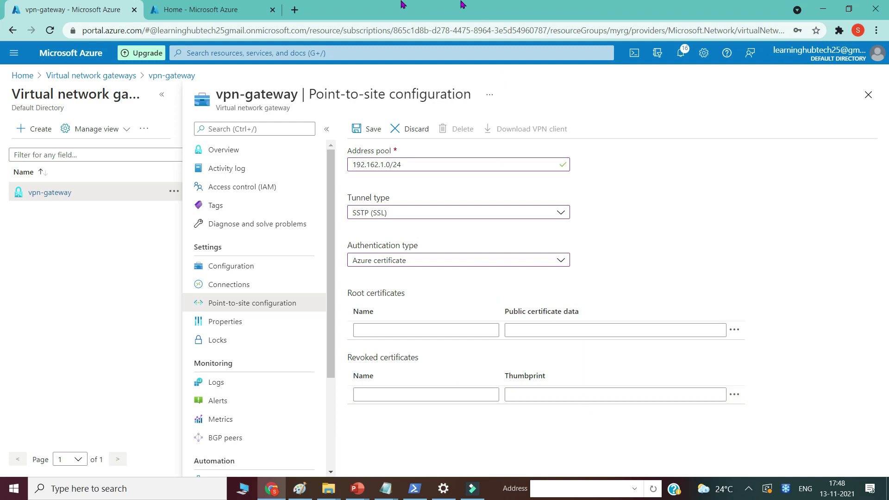
# Open a new Chrome tab on Google and start a search
pyautogui.click(294, 10)
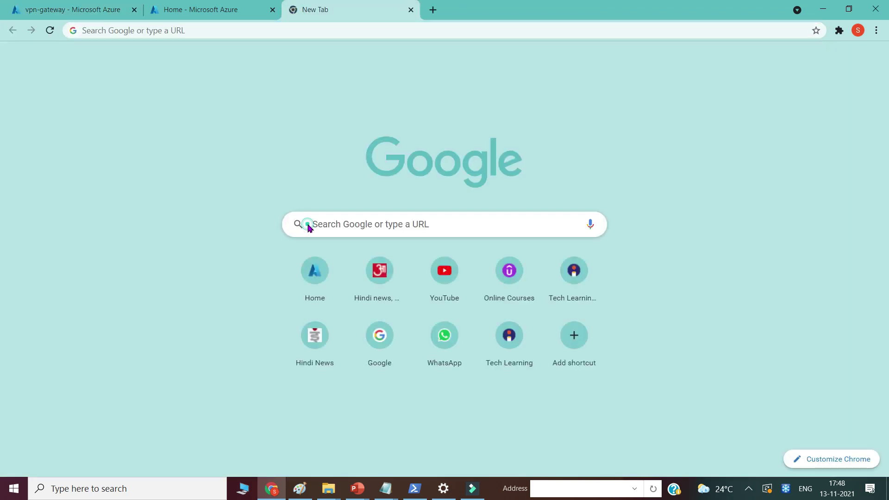
pyautogui.click(337, 226)
# Search 'azure point to site vpn root certificate' and copy the Microsoft Docs root certificate script
pyautogui.write('azure')
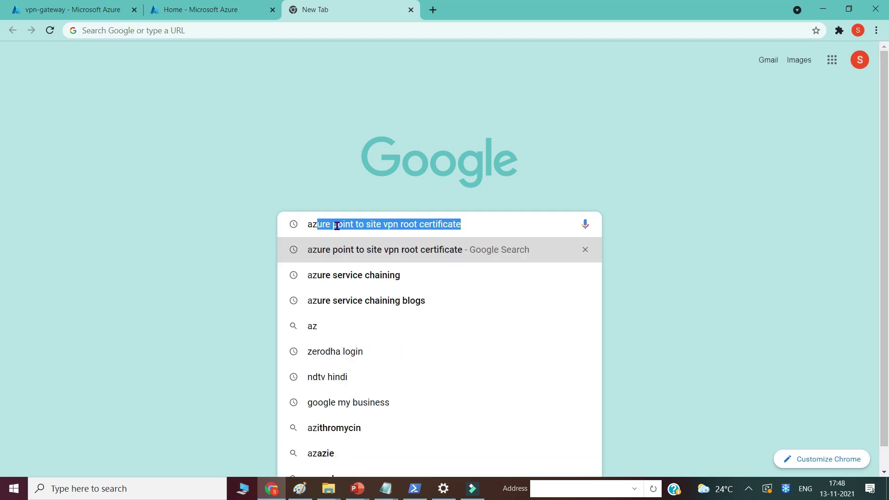
pyautogui.press('Right')
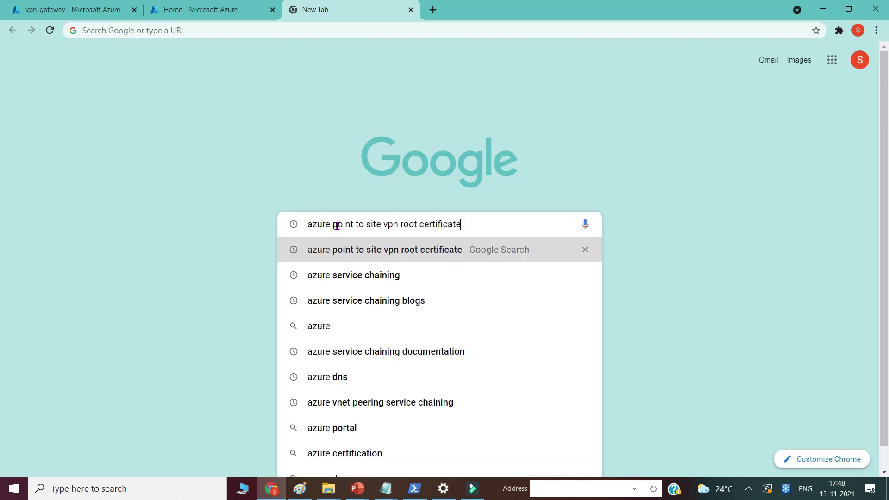
pyautogui.press('Return')
pyautogui.click(139, 170)
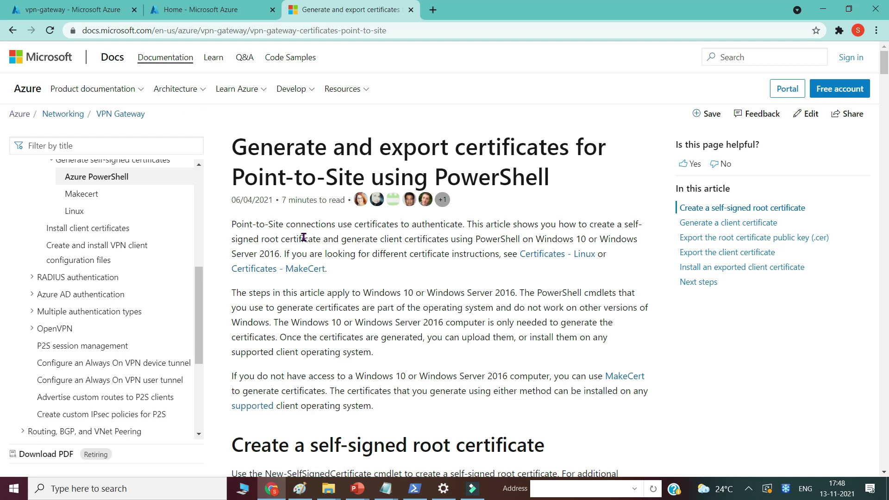
pyautogui.scroll(-8, 303, 237)
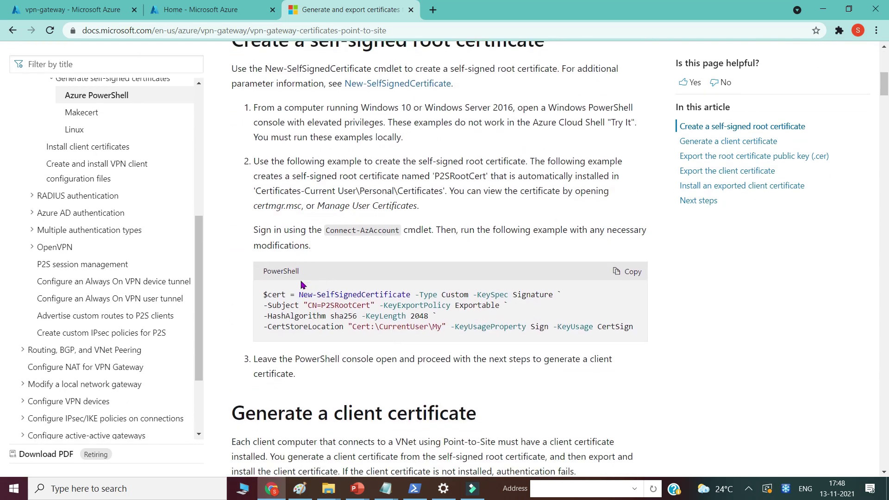
pyautogui.click(626, 273)
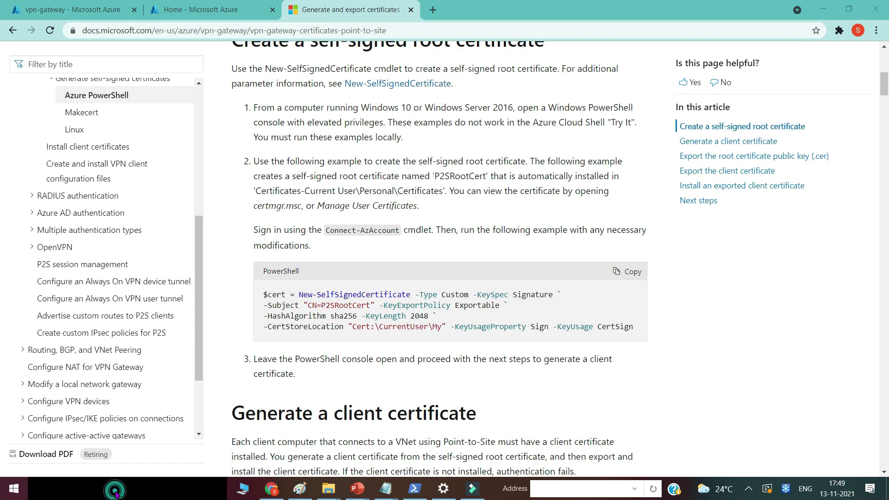
# Run the script in Windows PowerShell to create P2SRootCert, then search for certmgr.msc
pyautogui.click(116, 489)
pyautogui.write('powersh')
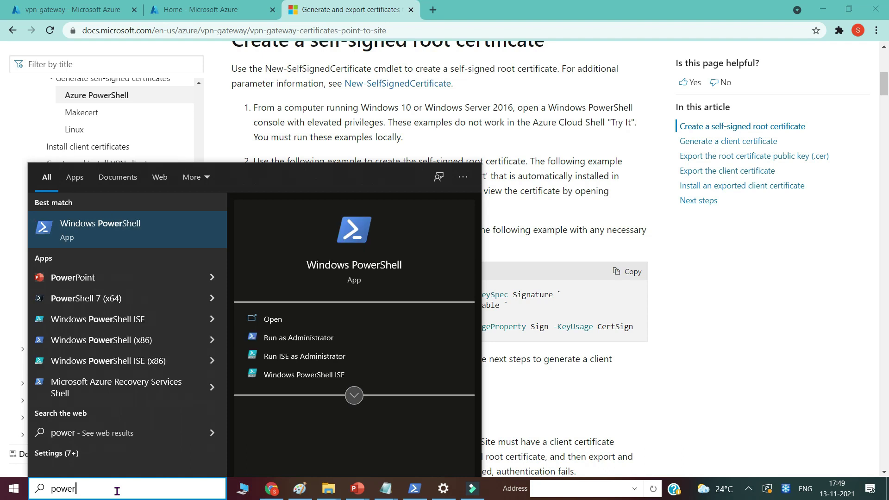
pyautogui.click(70, 227)
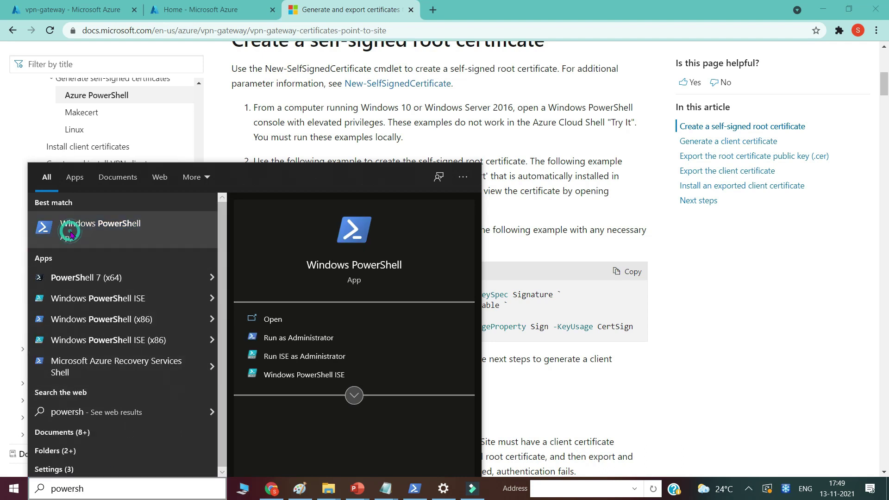
pyautogui.write('$c')
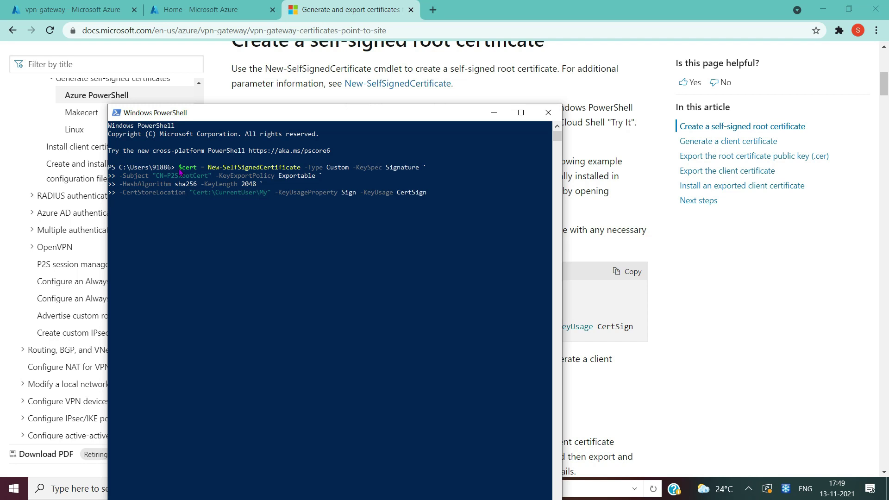
pyautogui.moveTo(229, 116); pyautogui.dragTo(417, 97)
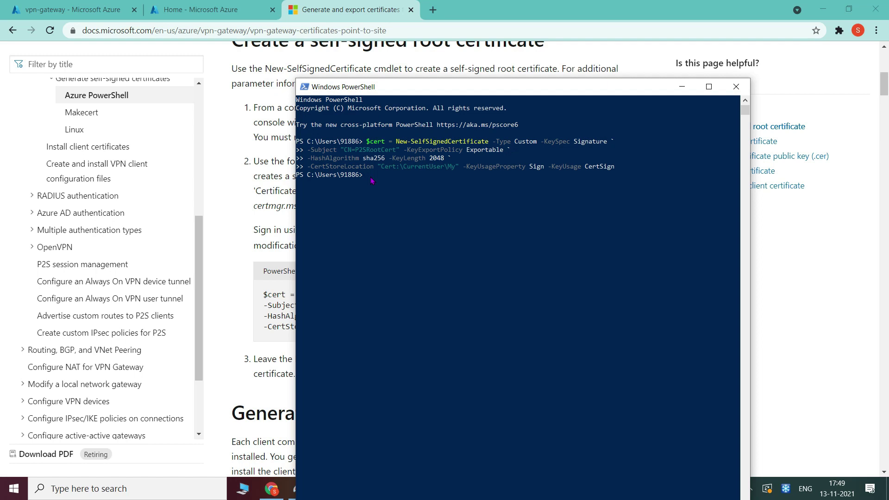
pyautogui.click(132, 494)
pyautogui.write('ce')
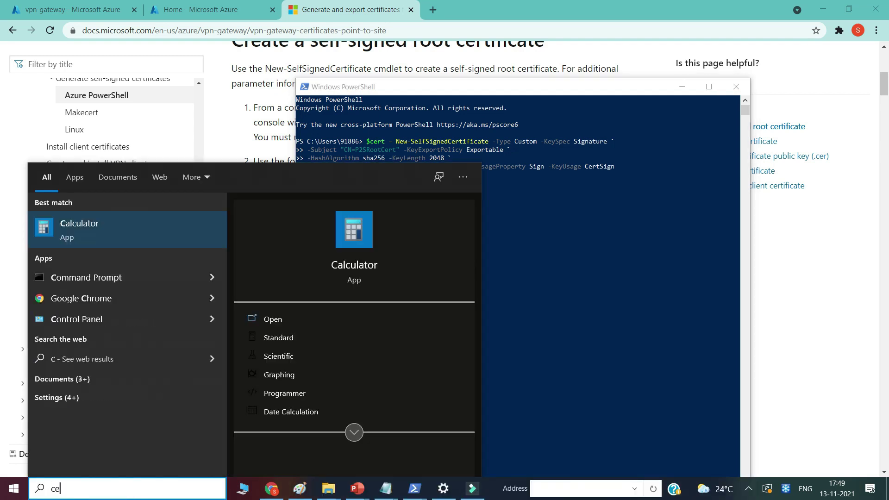
pyautogui.write('rtmgr.msc')
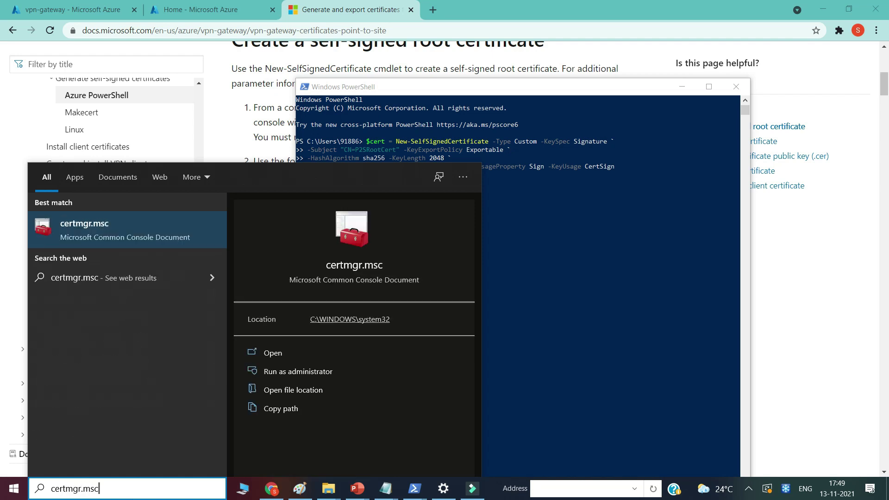
# Open certmgr.msc and confirm P2SRootCert is listed under Personal > Certificates
pyautogui.press('Return')
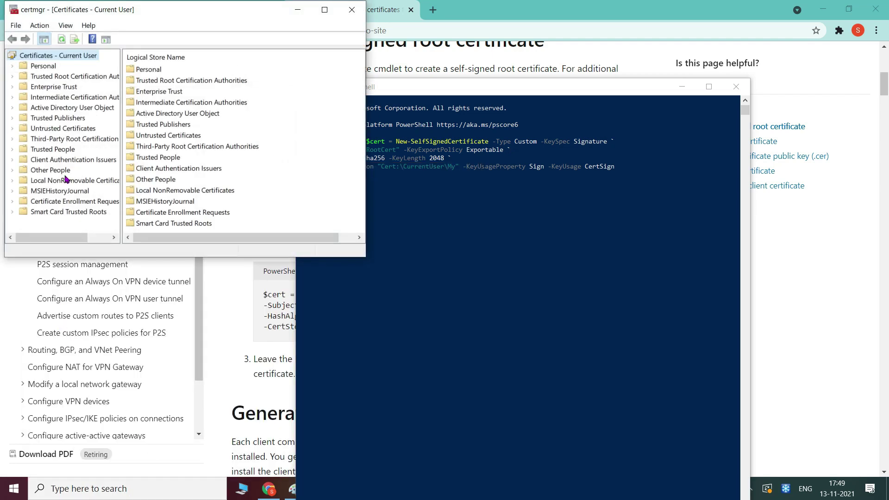
pyautogui.click(13, 67)
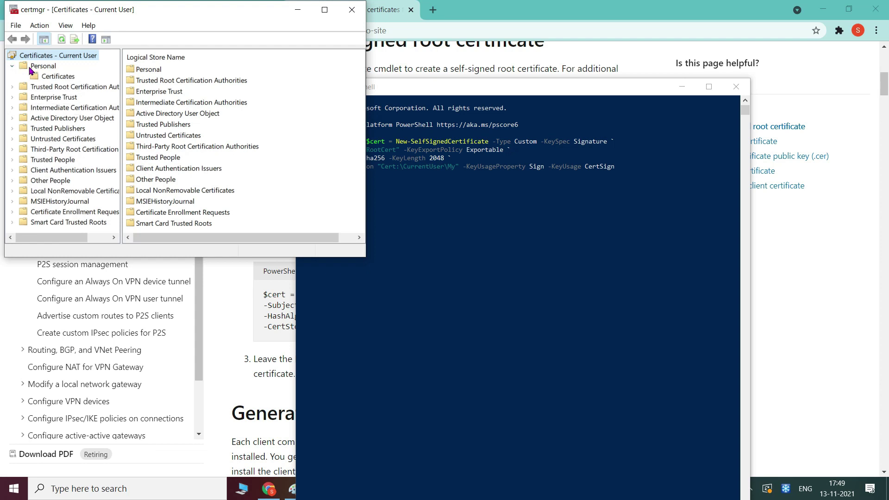
pyautogui.click(59, 78)
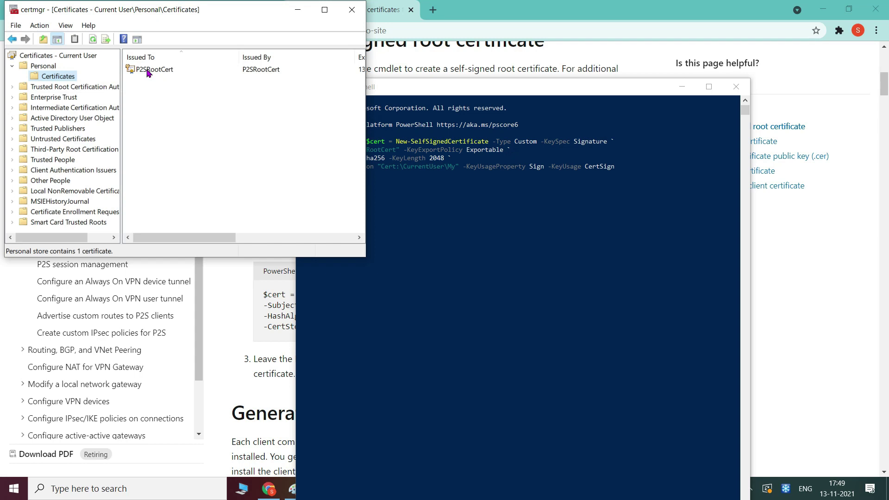
pyautogui.click(807, 249)
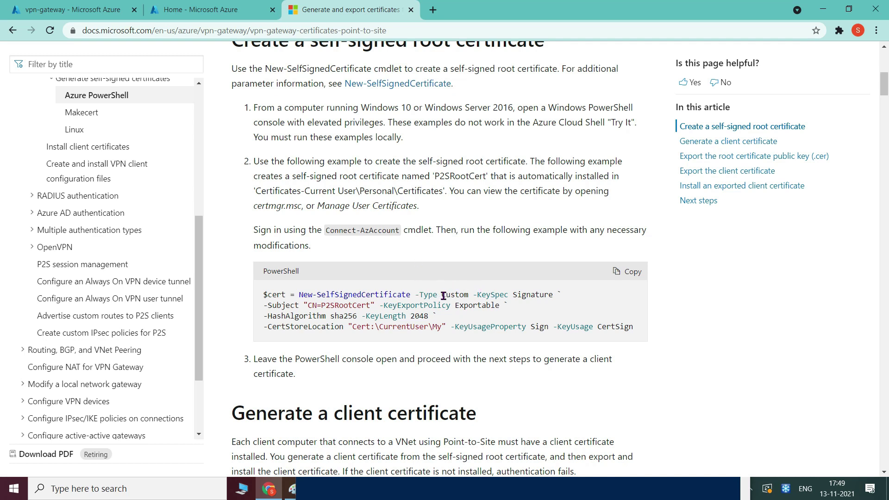
# Copy the Example 1 script and run it in PowerShell to create P2SChildCert
pyautogui.scroll(-13, 448, 296)
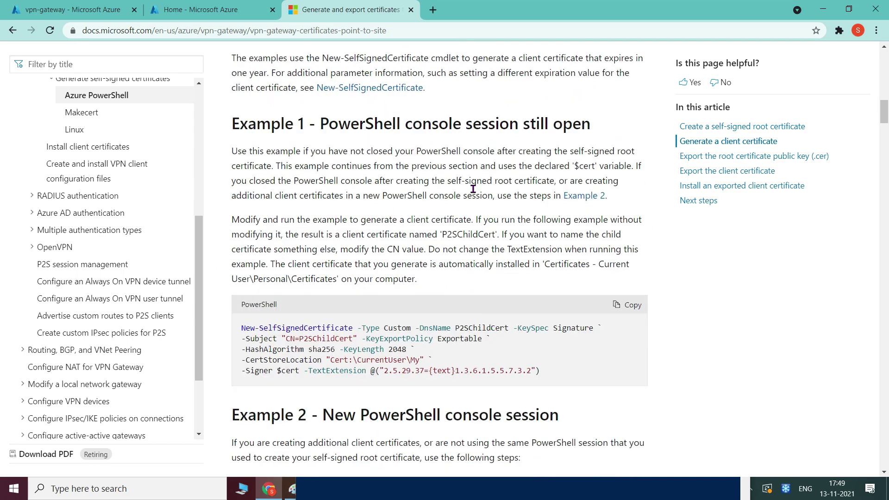
pyautogui.click(626, 304)
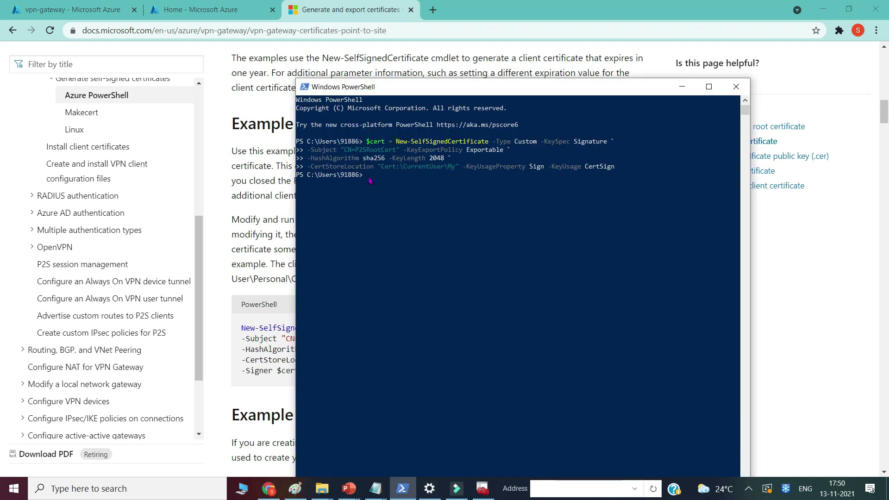
pyautogui.rightClick(371, 181)
pyautogui.press('Return')
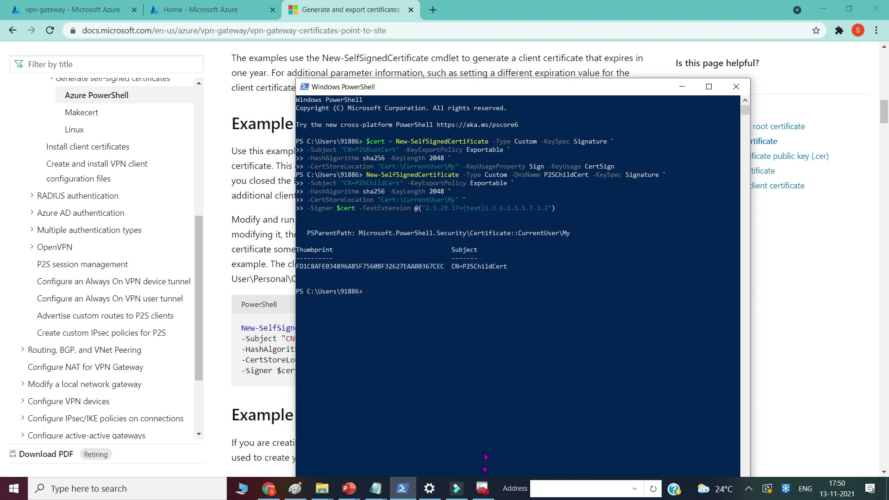
pyautogui.click(483, 489)
pyautogui.rightClick(171, 129)
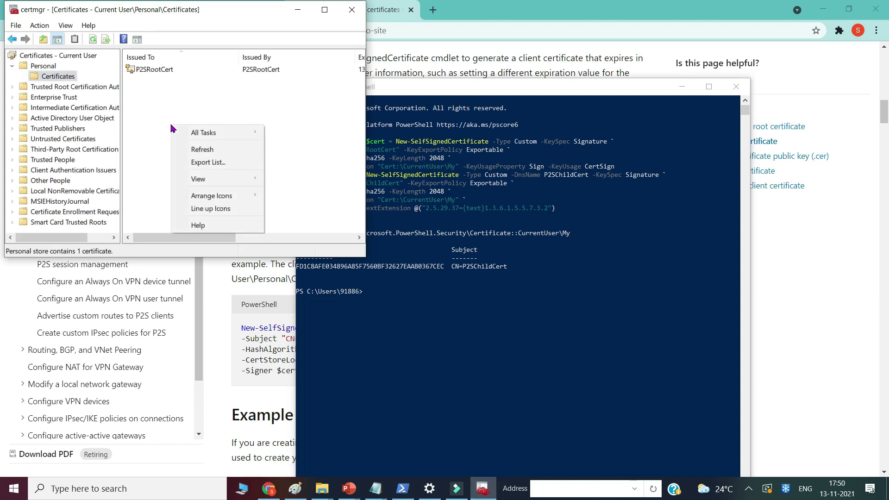
# Refresh the Personal certificates to show P2SChildCert, then start exporting P2SRootCert
pyautogui.click(210, 151)
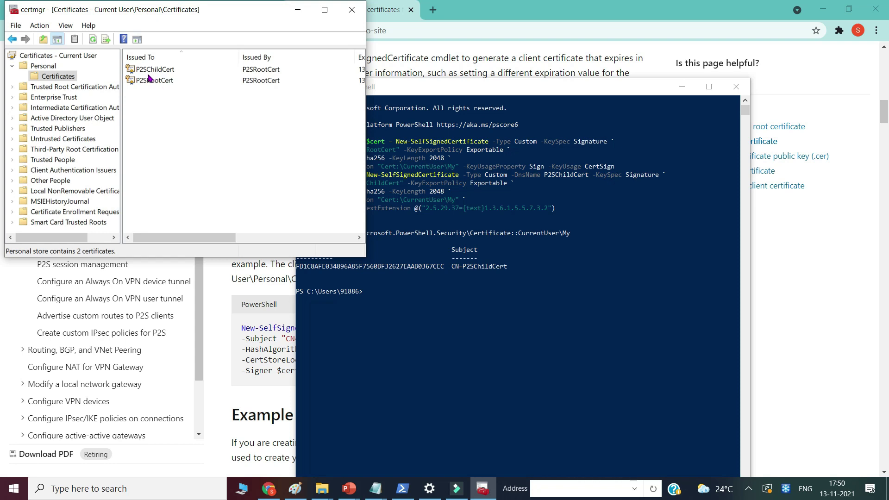
pyautogui.rightClick(153, 83)
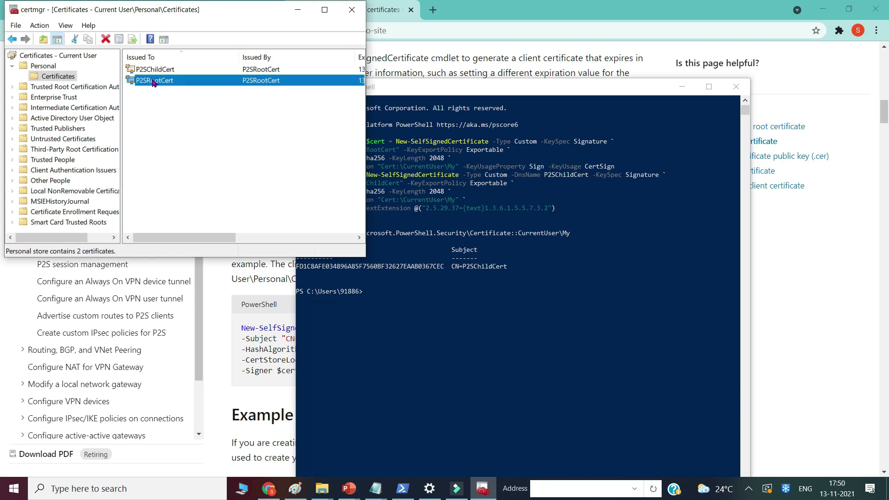
pyautogui.moveTo(184, 108)
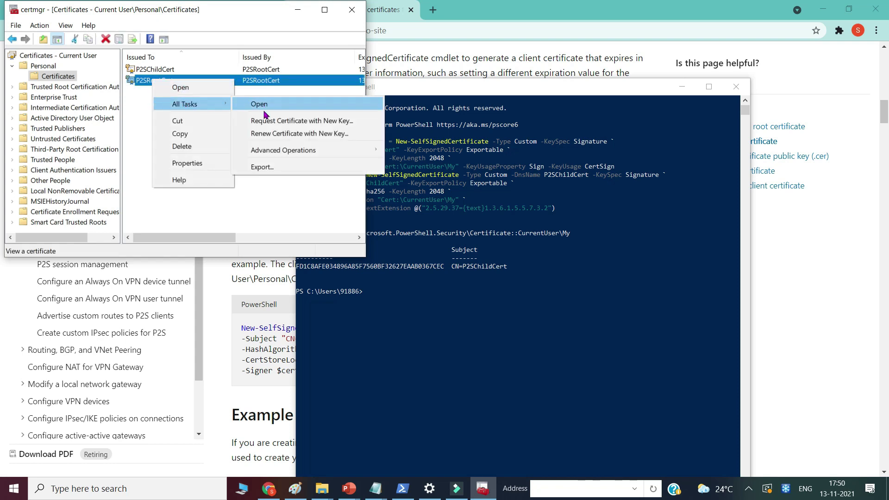
pyautogui.click(270, 167)
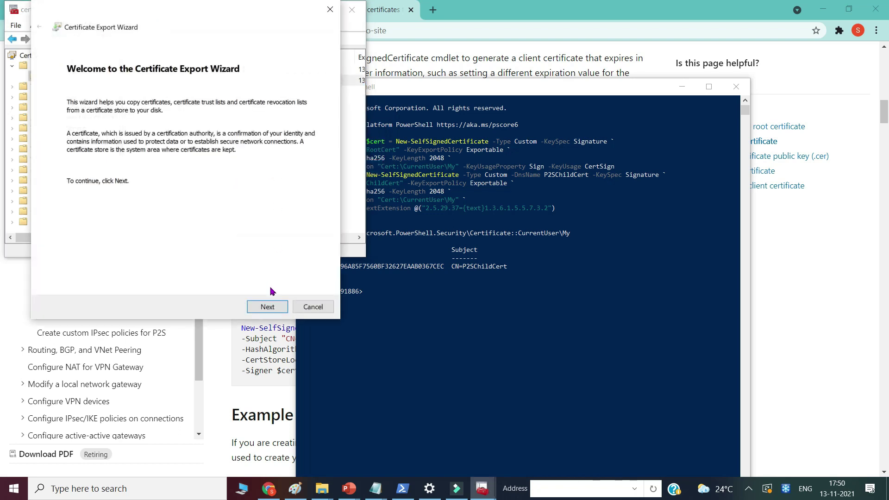
# Export P2SRootCert without its private key in Base-64 encoded X.509 format
pyautogui.click(271, 307)
pyautogui.click(268, 307)
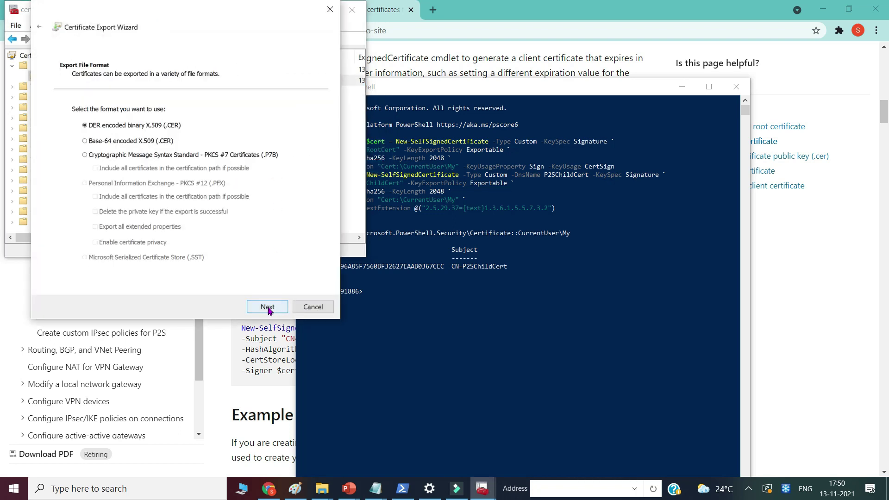
pyautogui.click(85, 142)
pyautogui.click(265, 310)
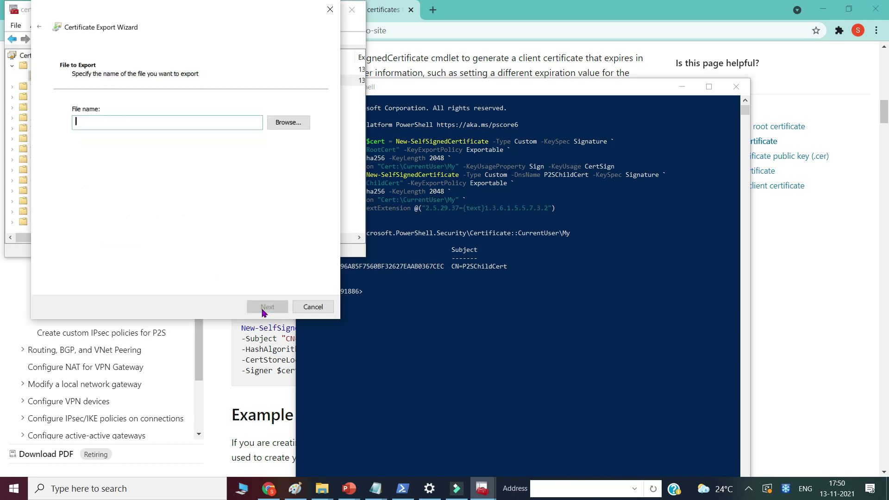
# Replace the old azure.cer in the Azure Certificate folder with the new export
pyautogui.click(287, 124)
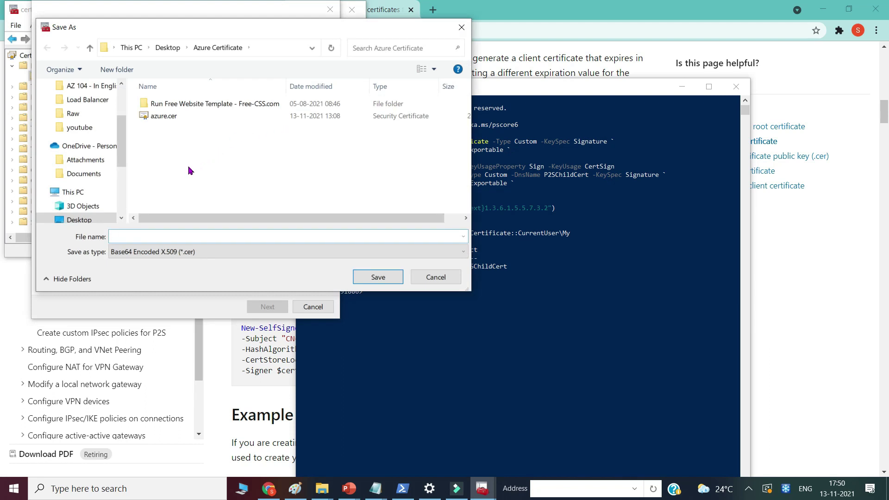
pyautogui.click(159, 118)
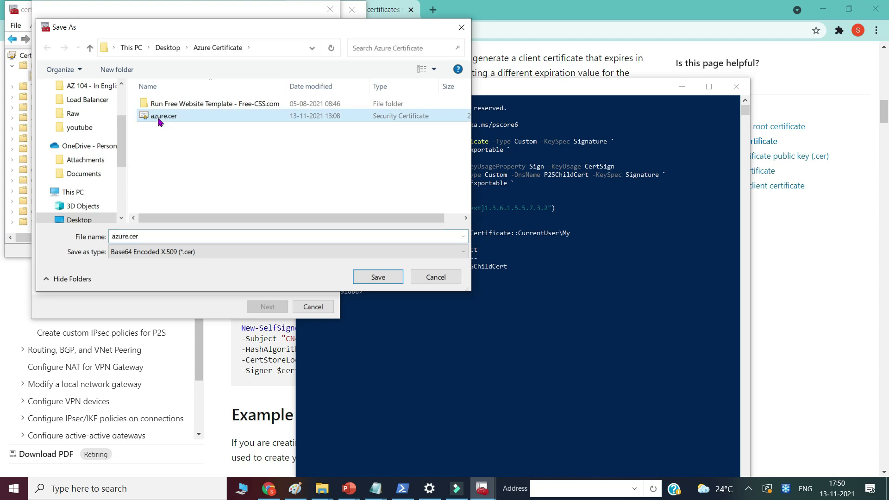
pyautogui.hotkey('shift', 'Delete')
pyautogui.press('Return')
pyautogui.click(150, 235)
pyautogui.write('az')
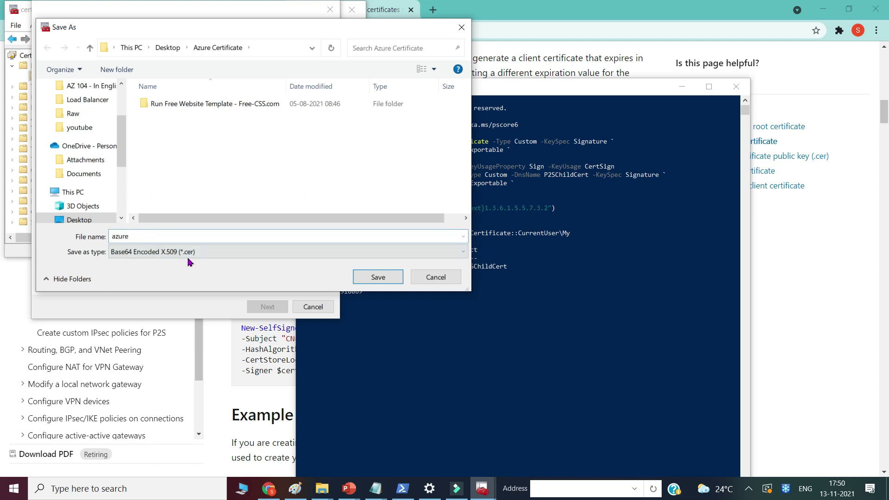
pyautogui.click(373, 279)
pyautogui.click(267, 308)
pyautogui.click(268, 308)
pyautogui.click(469, 318)
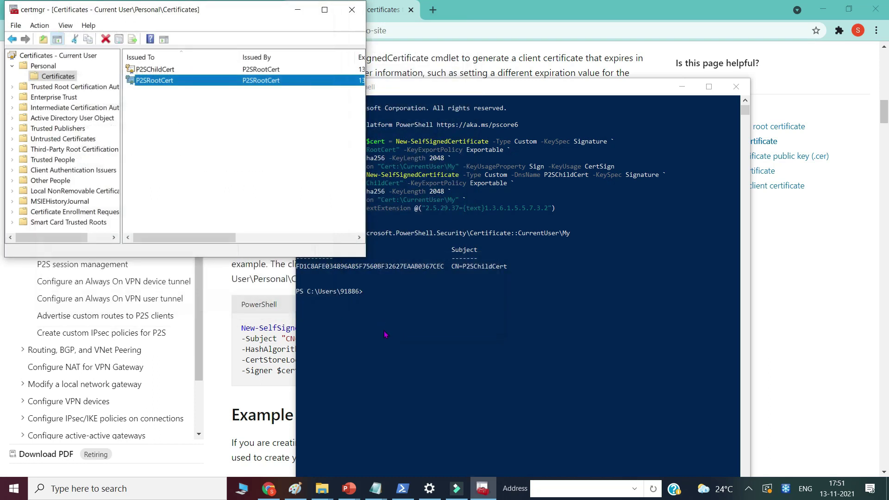
# Start exporting the P2SChildCert client certificate from certmgr
pyautogui.click(213, 172)
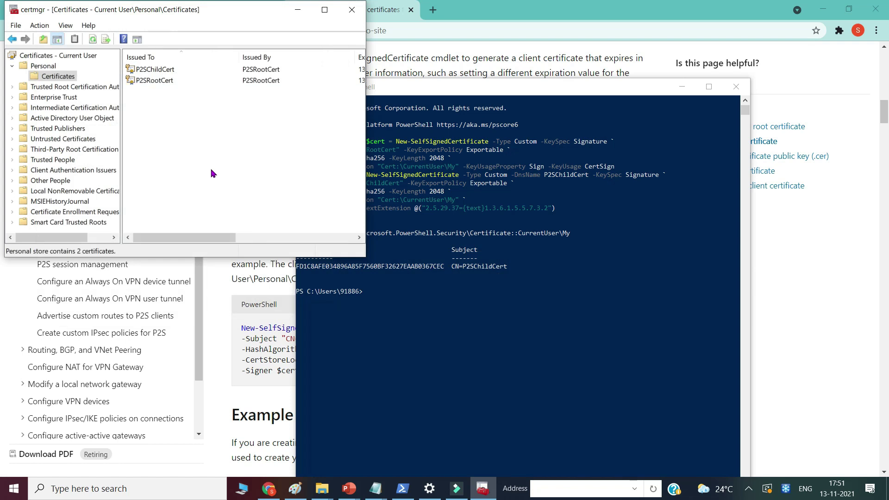
pyautogui.click(144, 71)
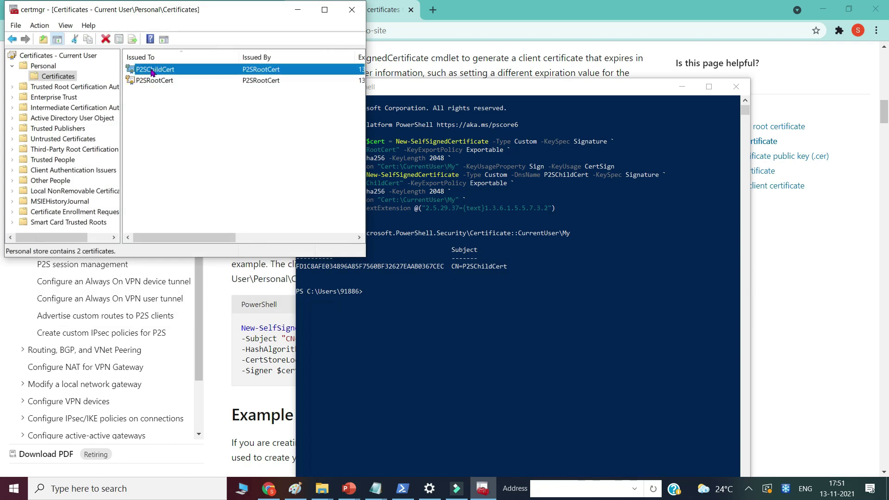
pyautogui.rightClick(153, 72)
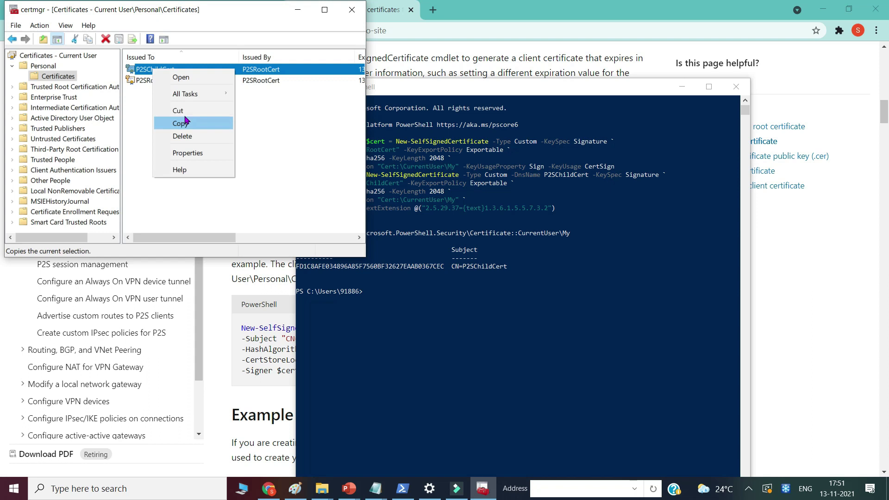
pyautogui.moveTo(187, 93)
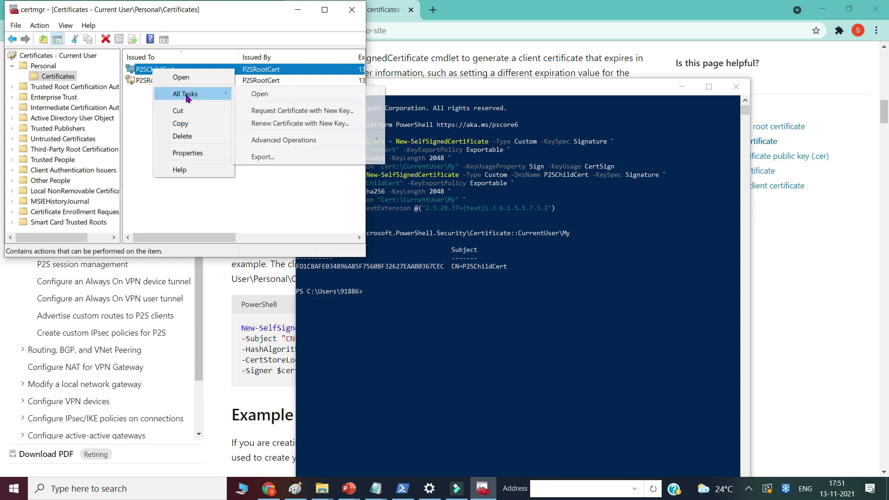
pyautogui.click(280, 159)
# Export with the private key as PFX, protected by a password
pyautogui.click(267, 307)
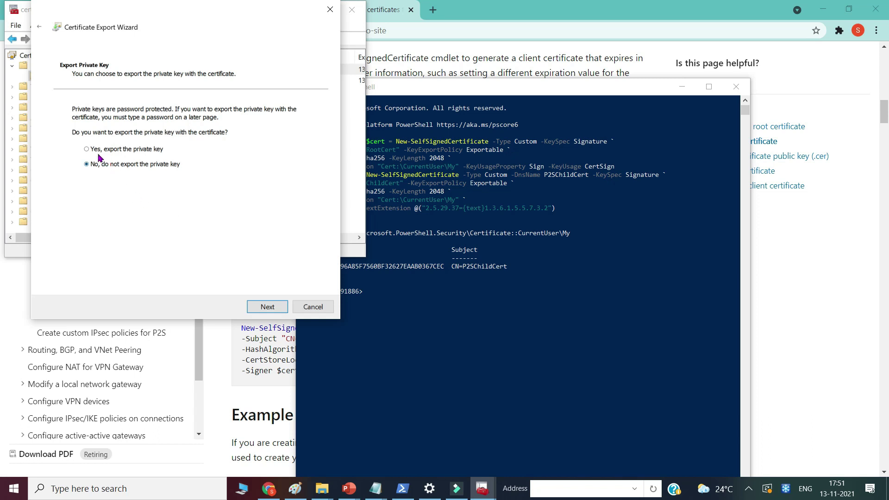
pyautogui.click(267, 307)
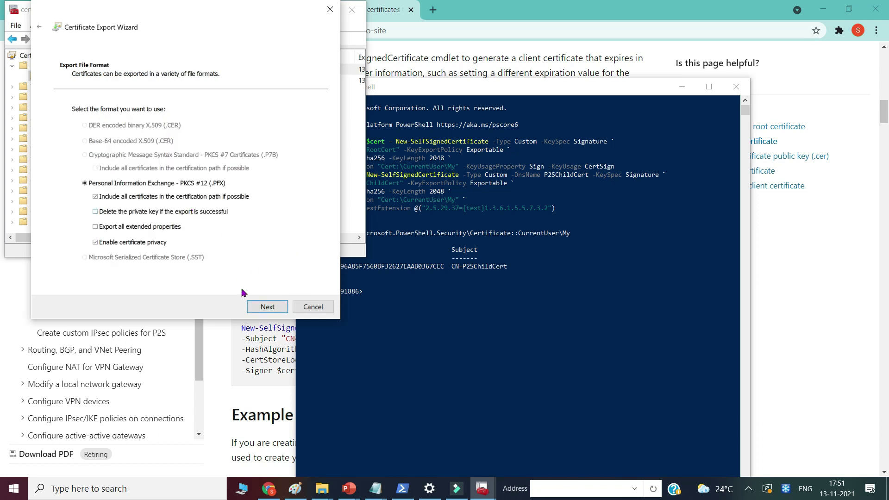
pyautogui.click(264, 307)
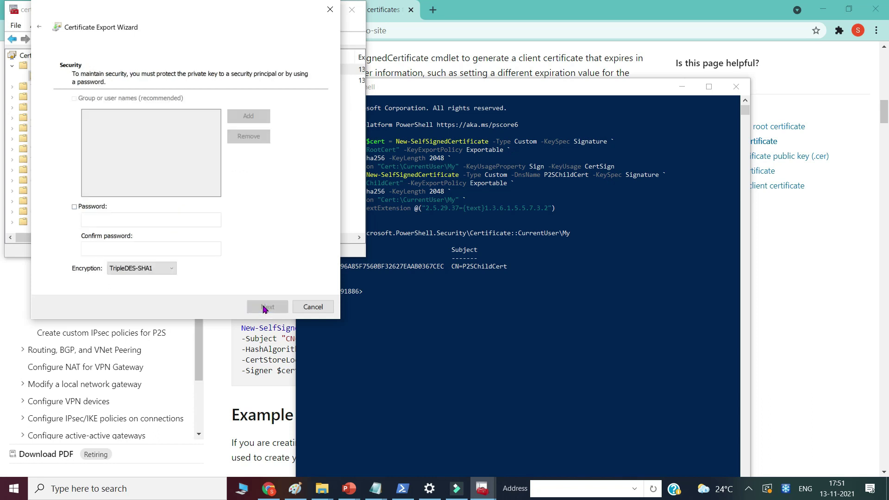
pyautogui.click(74, 207)
pyautogui.click(100, 221)
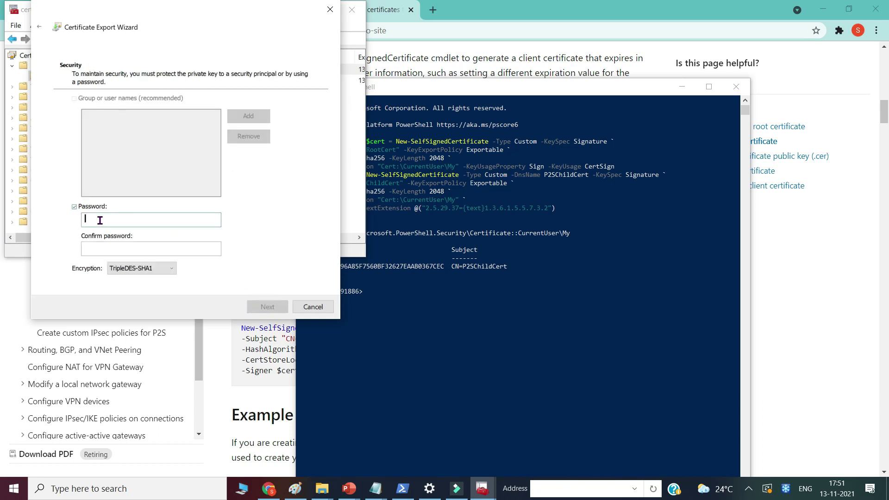
pyautogui.press('Tab')
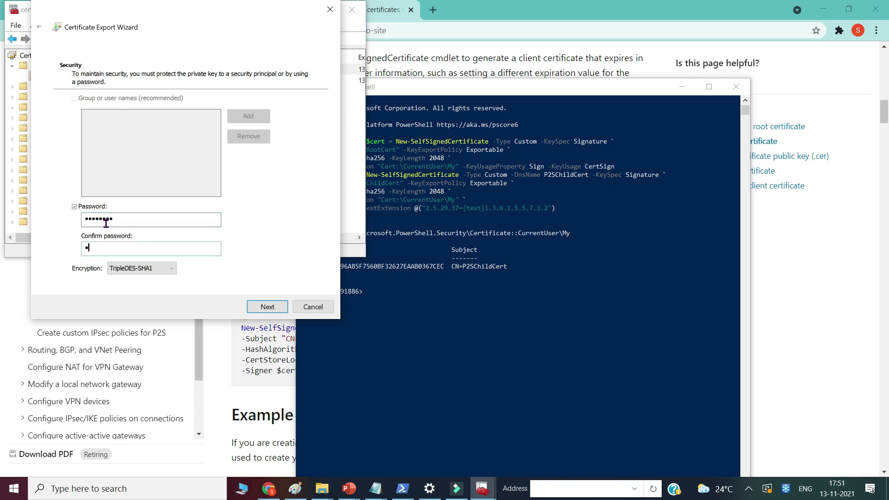
pyautogui.click(267, 307)
# Save the export as childcertificate.pfx in the Azure Certificate folder
pyautogui.click(288, 122)
pyautogui.write('chi')
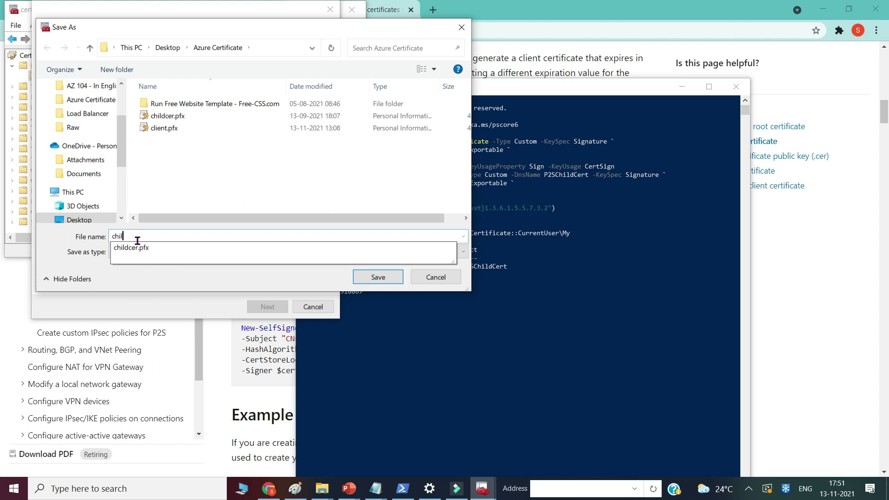
pyautogui.write('l')
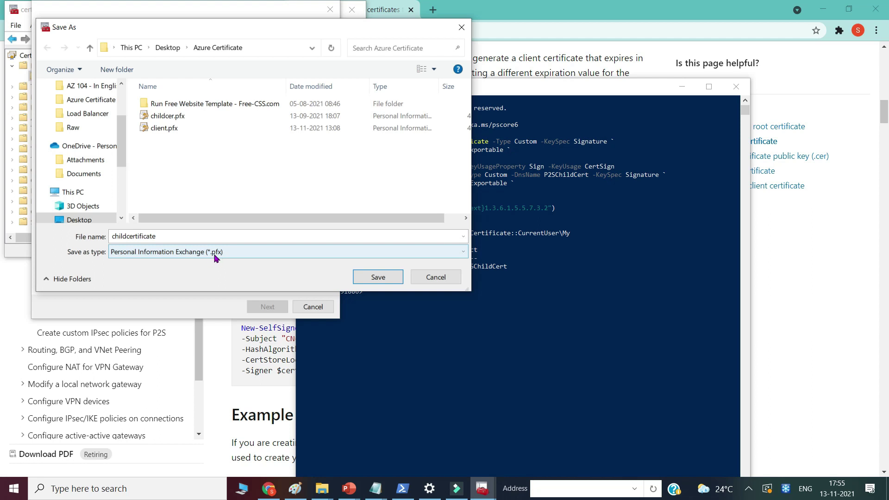
pyautogui.click(377, 277)
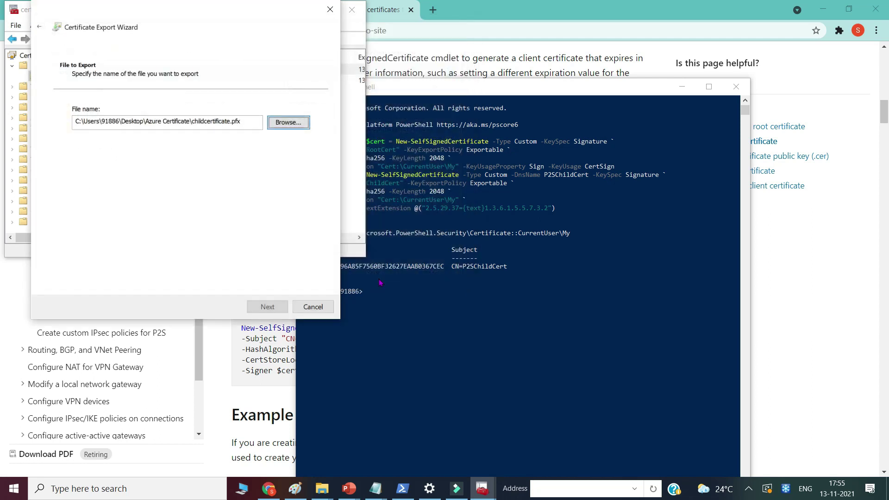
pyautogui.click(275, 306)
pyautogui.click(272, 308)
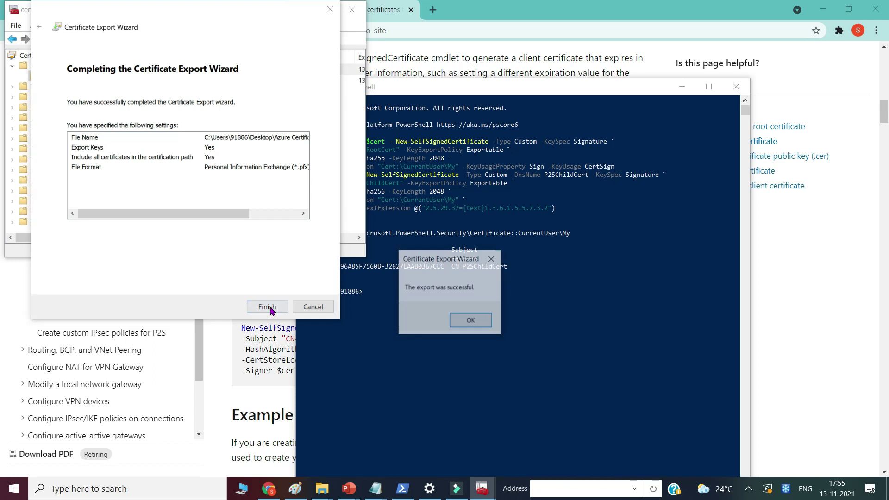
pyautogui.click(460, 324)
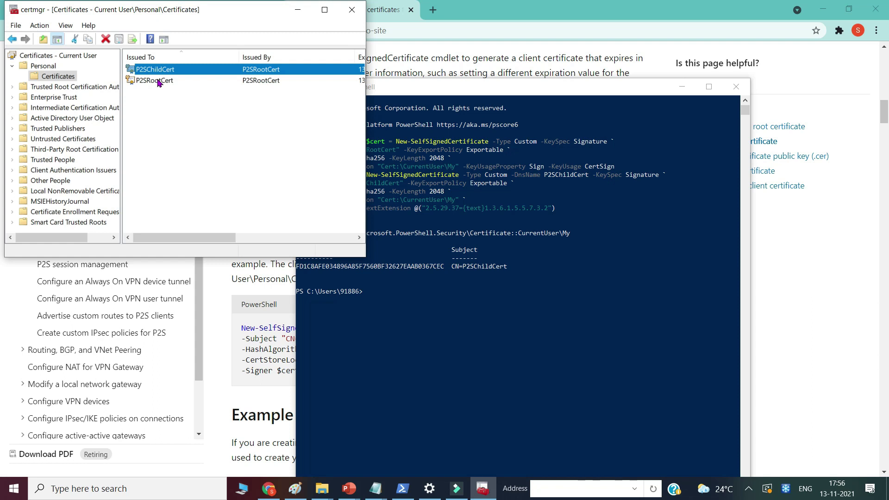
pyautogui.hotkey('alt', 'Tab')
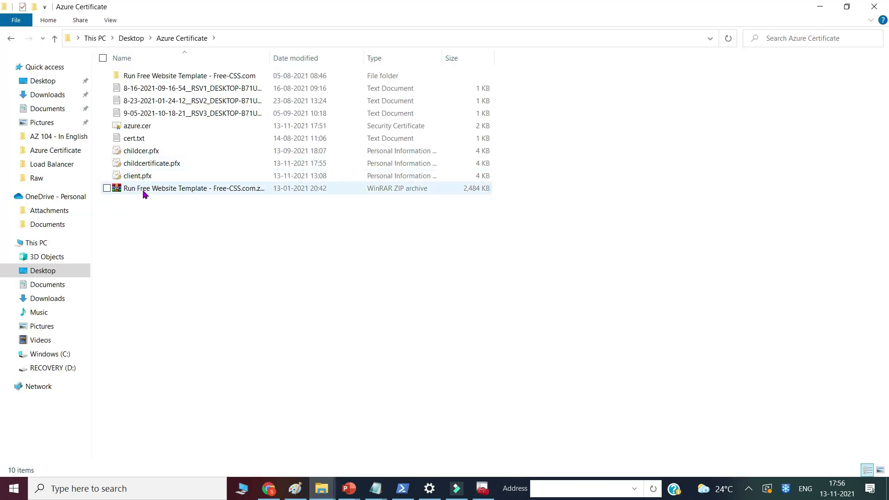
# Confirm childcertificate.pfx and azure.cer exist, then name the new vpn-gateway root certificate
pyautogui.click(147, 167)
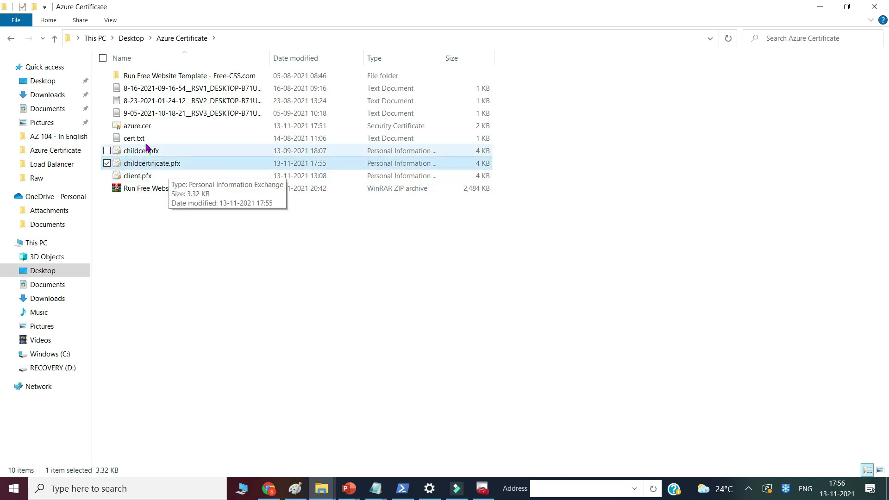
pyautogui.click(132, 132)
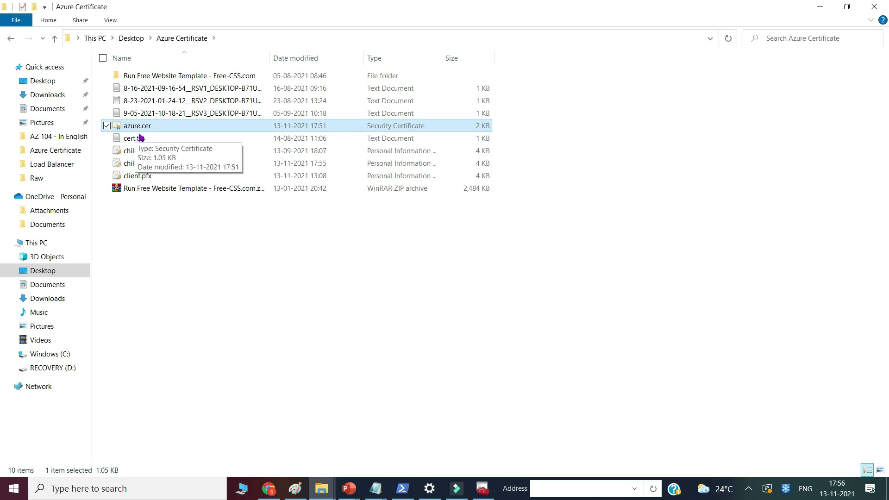
pyautogui.click(268, 490)
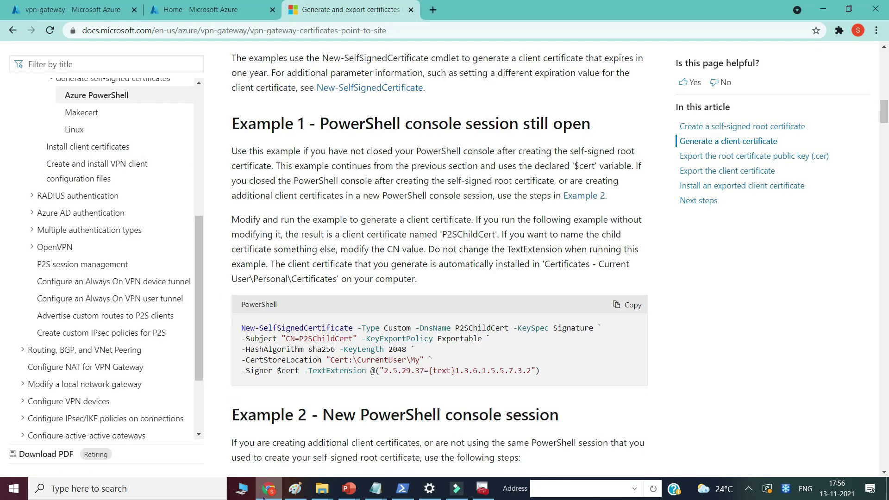
pyautogui.click(60, 10)
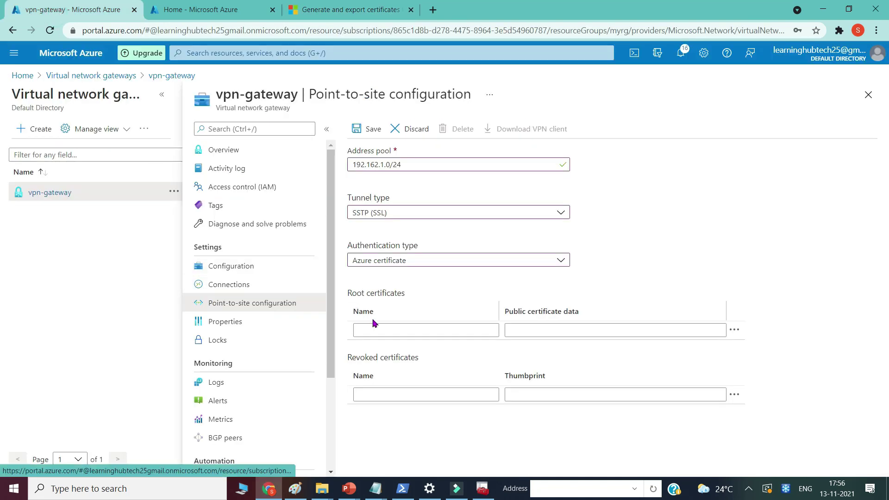
pyautogui.click(364, 331)
# Name the root certificate 'azure' and open azure.cer in Notepad
pyautogui.write('azure')
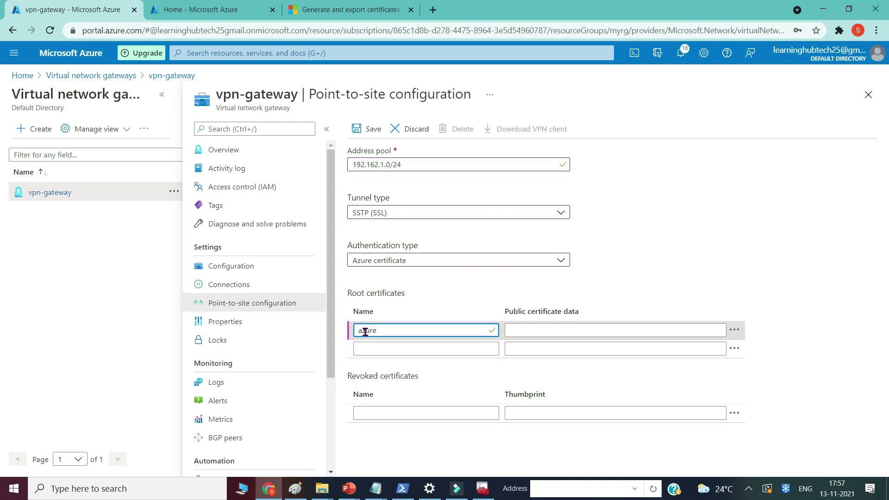
pyautogui.click(528, 329)
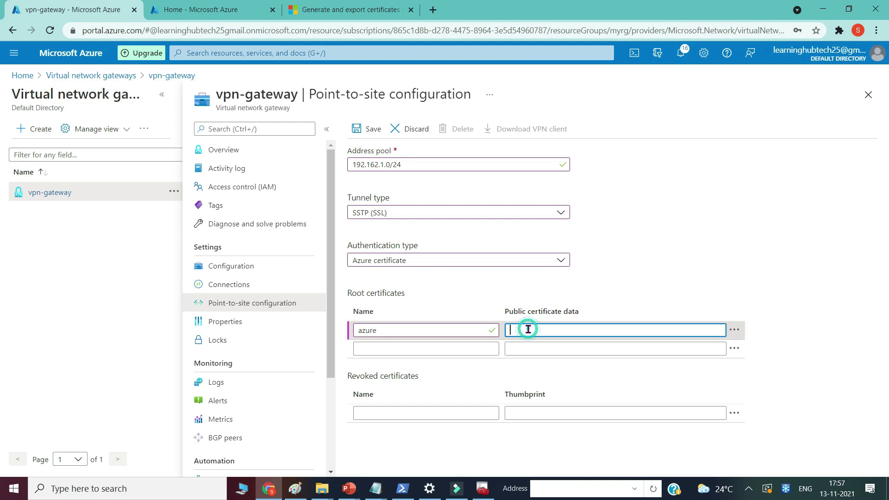
pyautogui.click(322, 488)
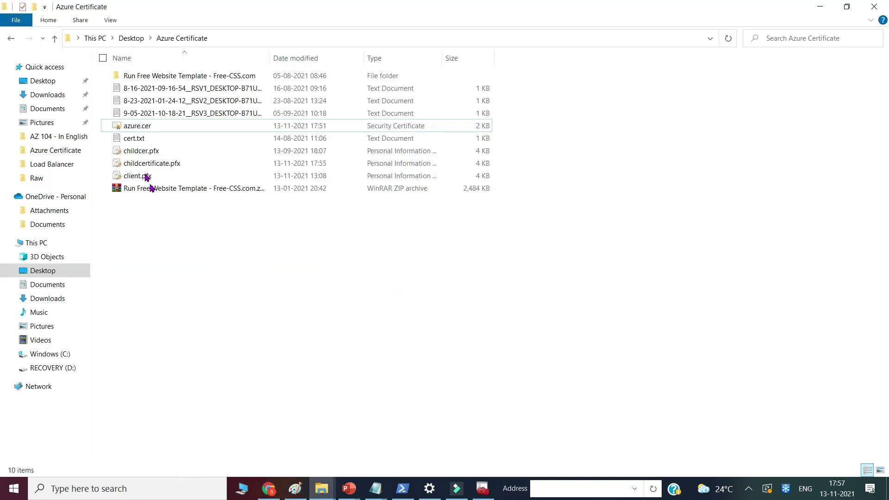
pyautogui.rightClick(135, 128)
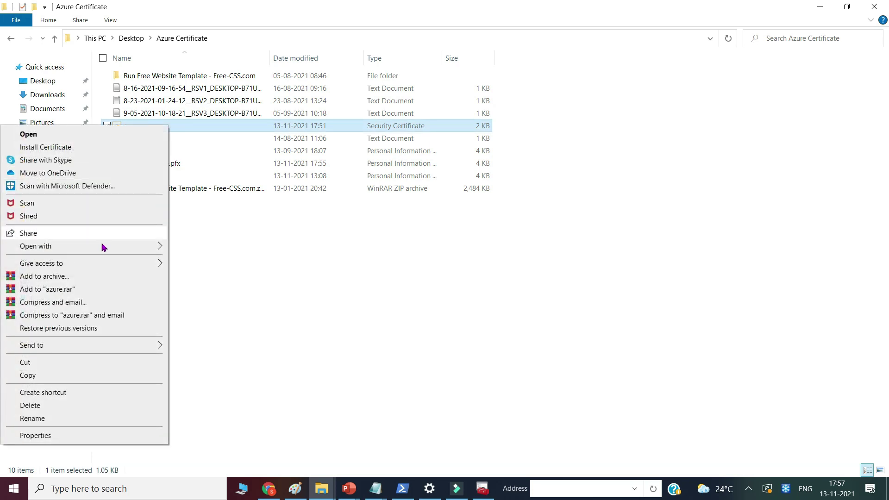
pyautogui.moveTo(100, 247)
pyautogui.click(204, 267)
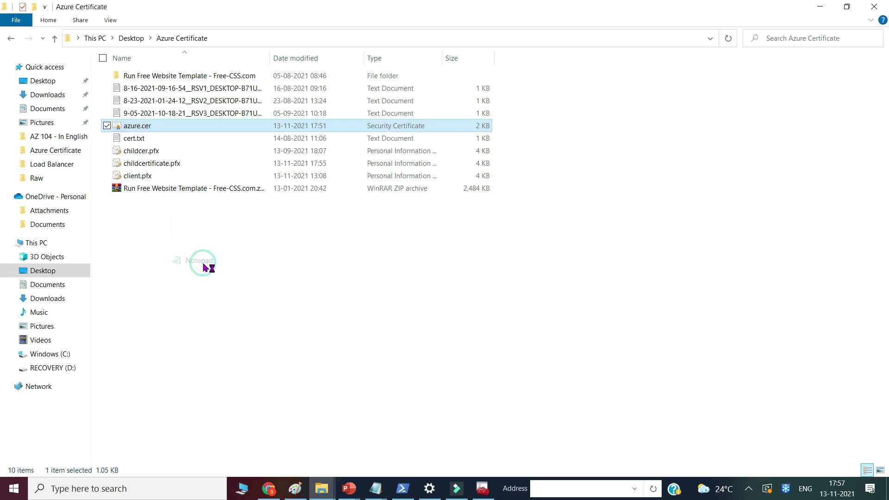
# Copy the base64 body of azure.cer from Notepad
pyautogui.moveTo(395, 334); pyautogui.dragTo(242, 181)
pyautogui.rightClick(243, 182)
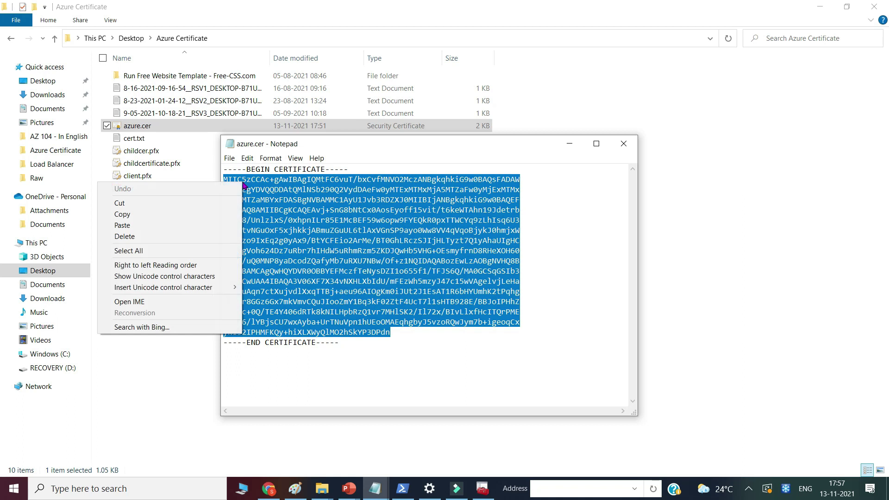
pyautogui.click(158, 214)
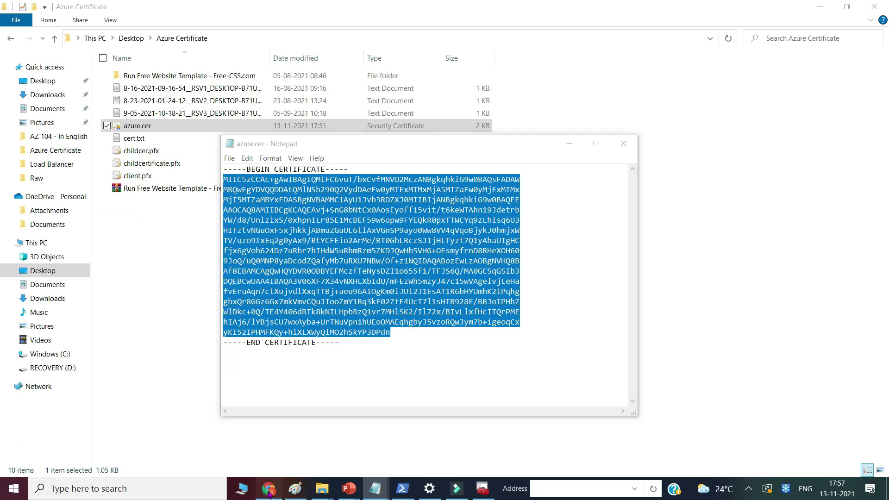
# Paste the data into Public certificate data, save the point-to-site configuration, and return to Paint
pyautogui.click(262, 488)
pyautogui.click(511, 330)
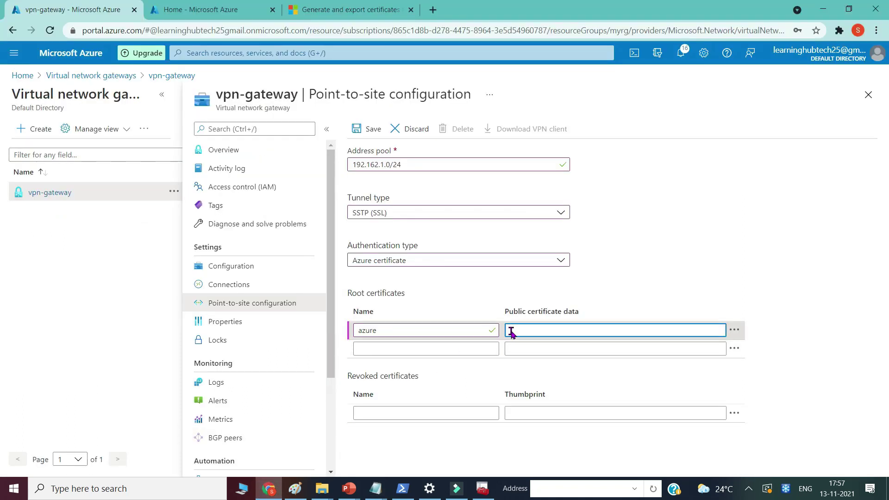
pyautogui.rightClick(511, 333)
pyautogui.click(539, 237)
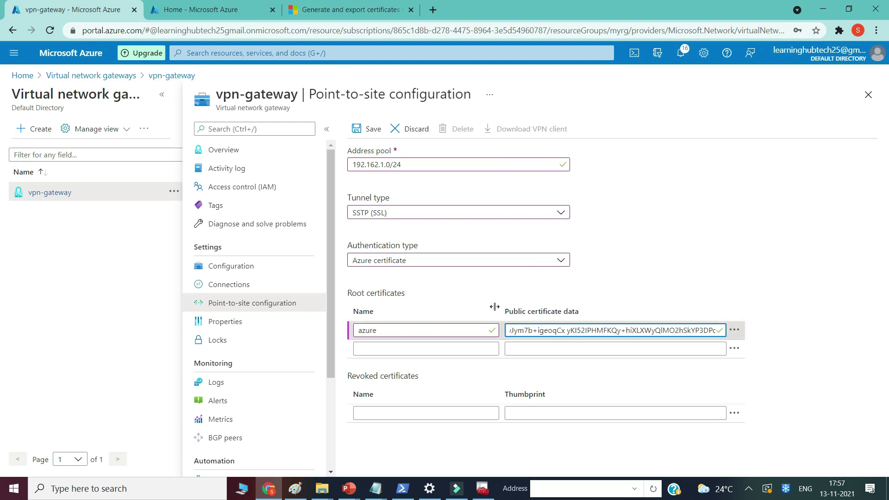
pyautogui.click(366, 129)
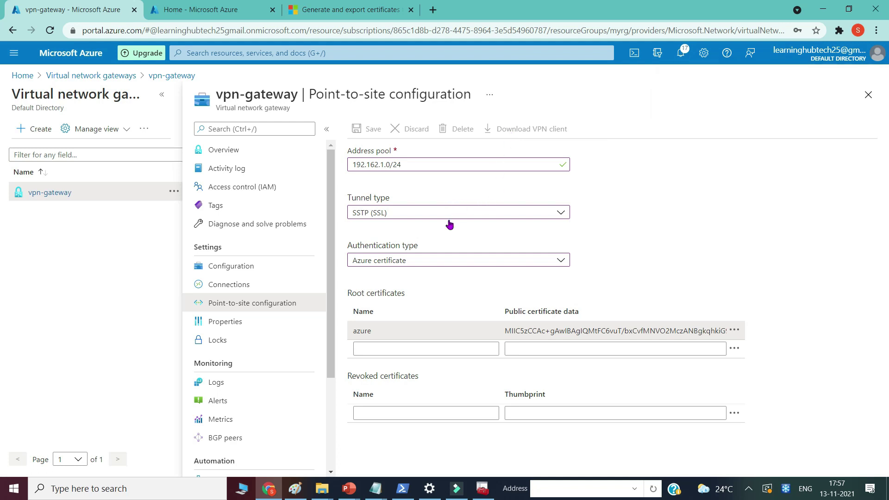
pyautogui.click(296, 487)
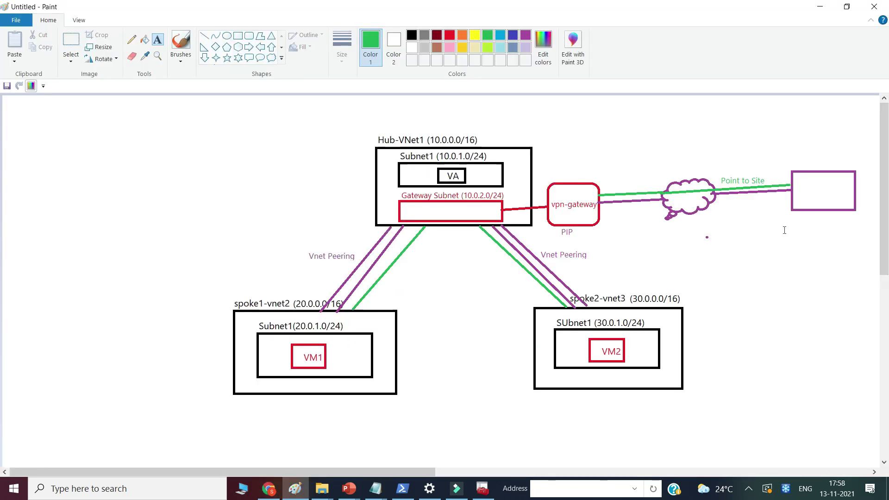
pyautogui.click(810, 213)
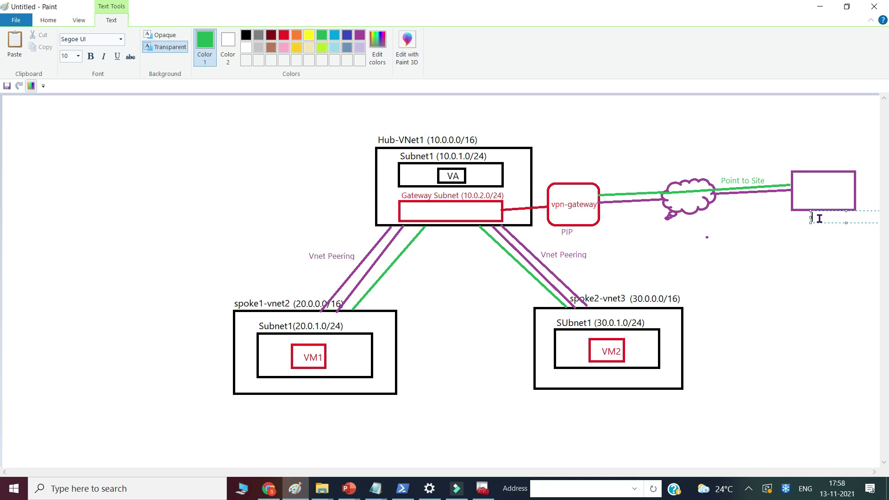